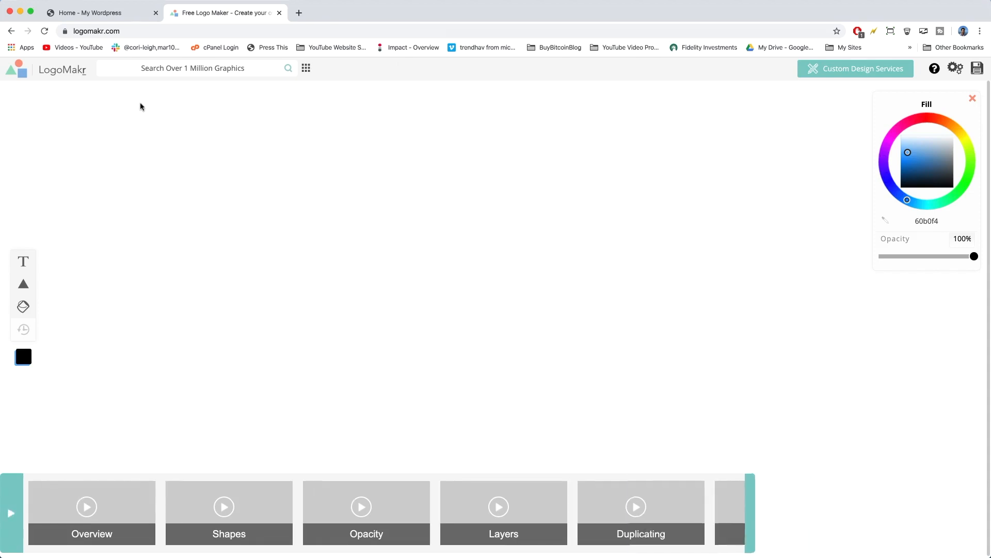
Search the graphics for "palm tree", add the solid curved palm on a mound, and move it left of the canvas centre.
click(174, 69)
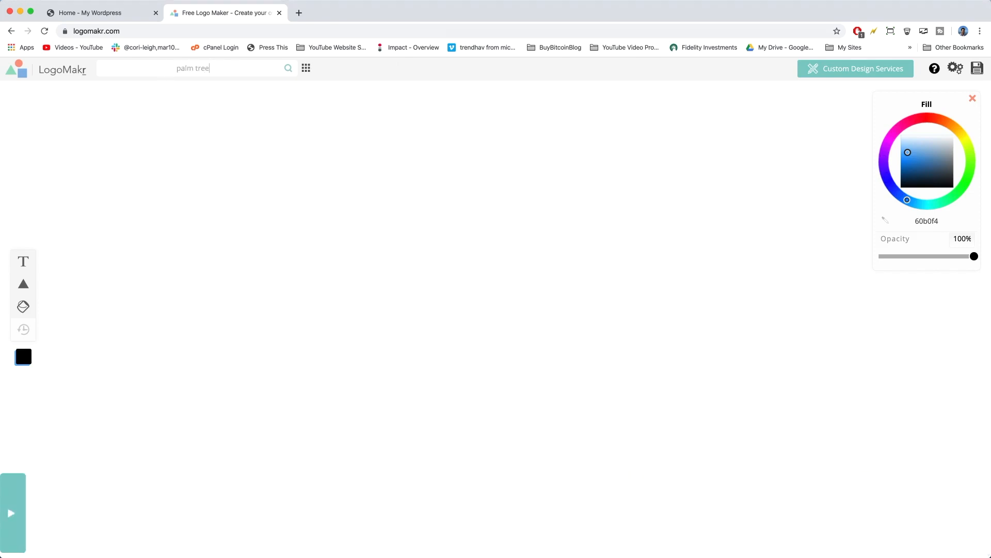
key(Return)
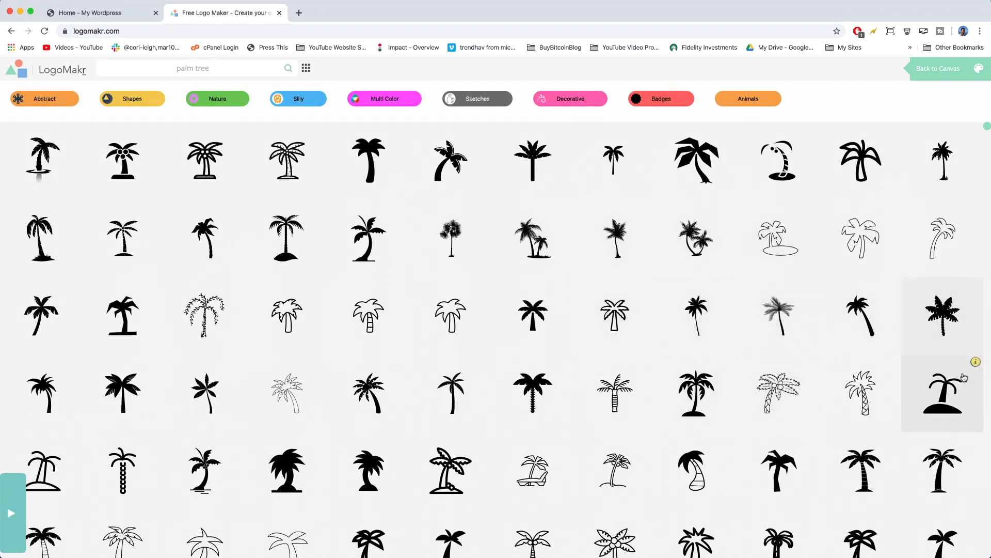
click(952, 394)
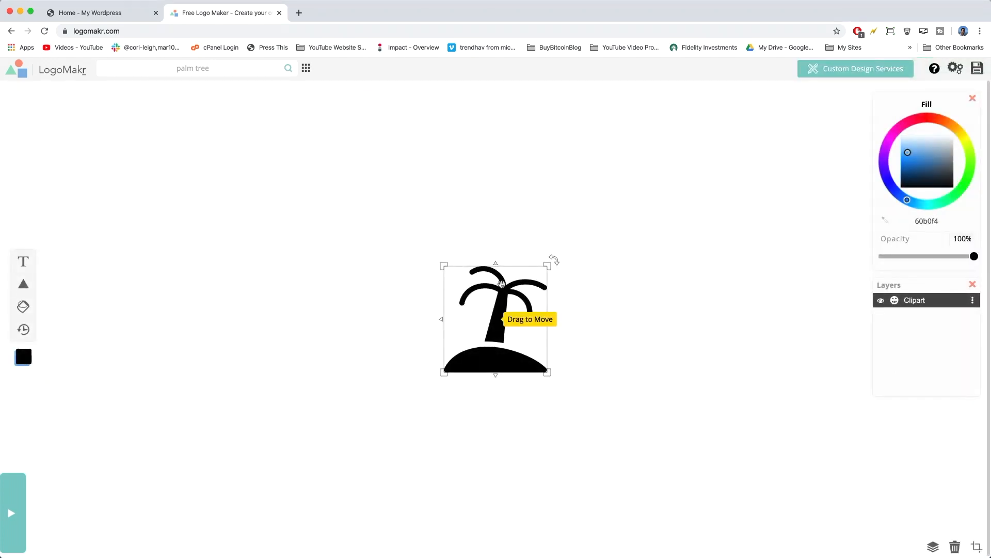
drag(500, 300, 288, 276)
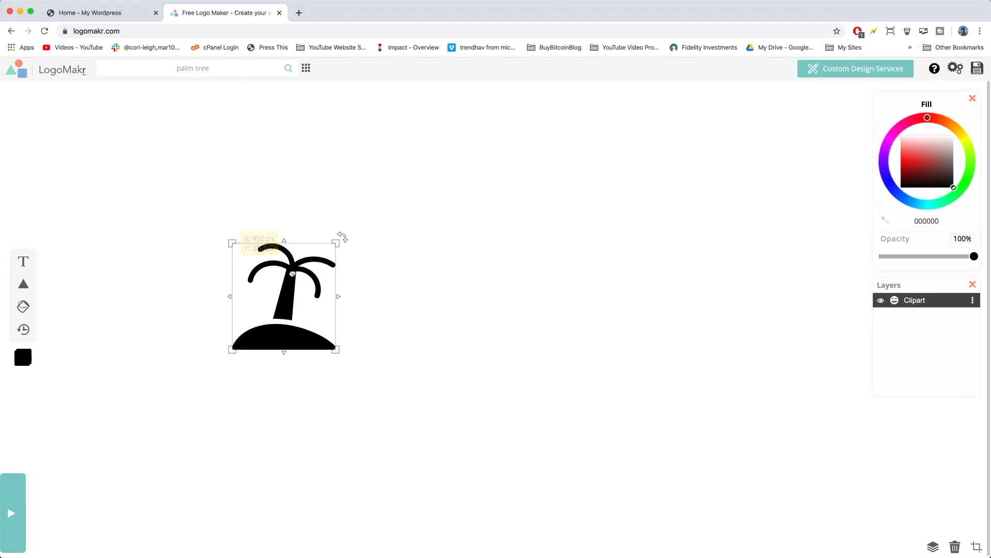
Add the text "C&G" and place it to the right of the palm tree's fronds.
click(30, 256)
text(C)
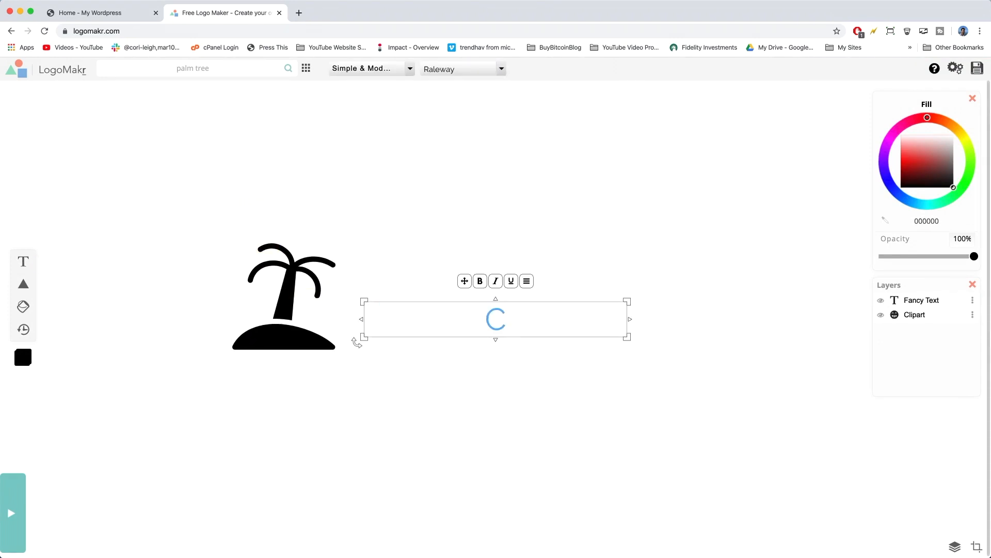
text(&G)
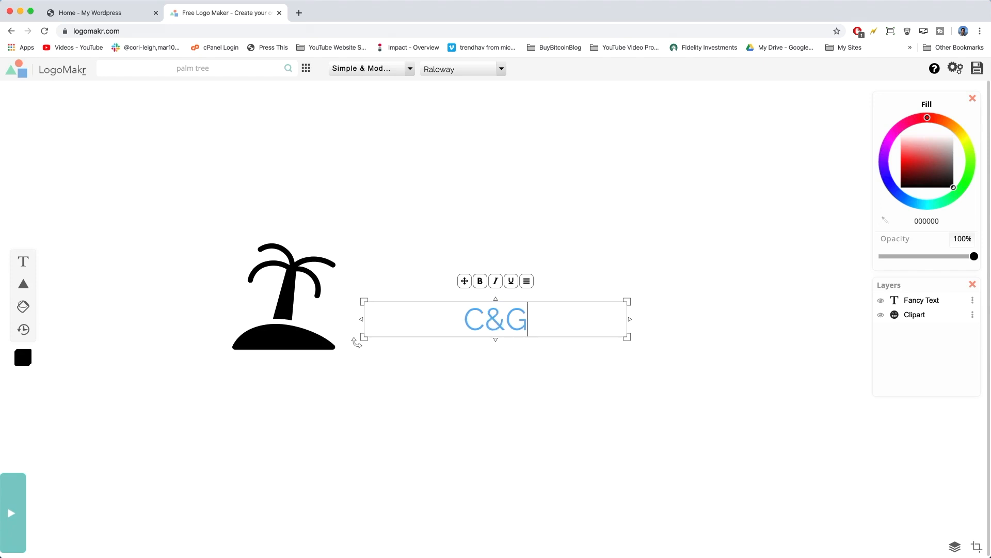
click(466, 389)
drag(493, 322, 408, 269)
click(193, 287)
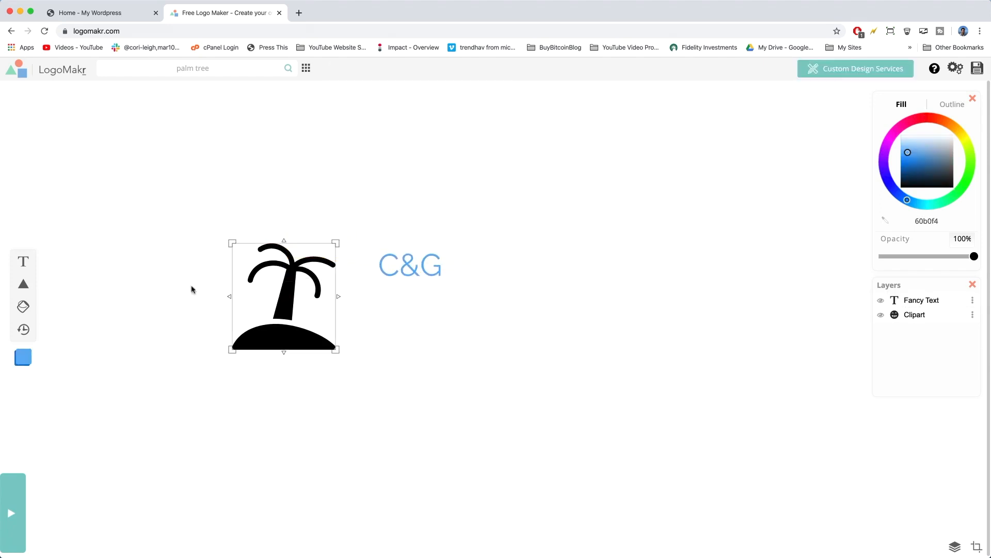
Add the text "Shopping", place it below the C&G text, and enlarge it.
click(23, 261)
text(Shopping)
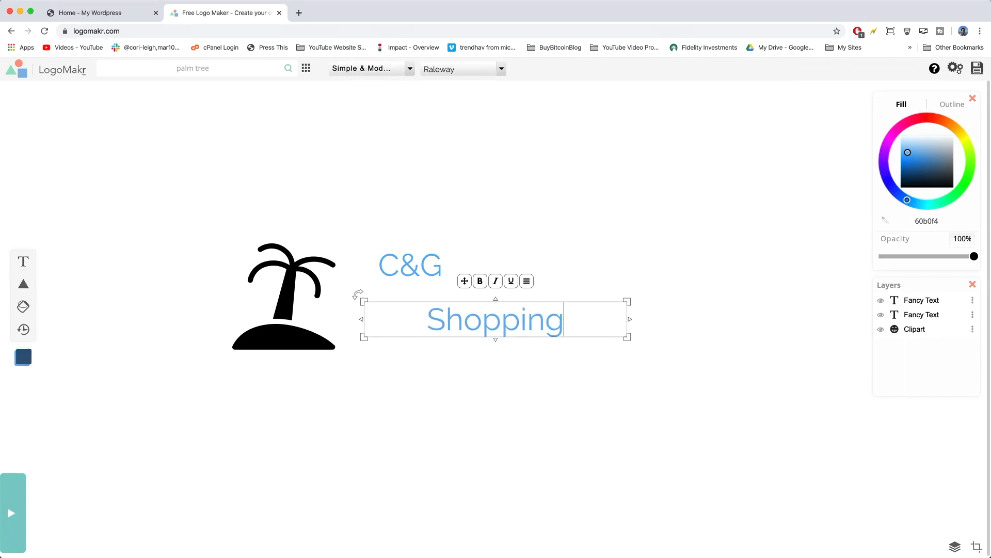
key(Return)
drag(477, 322, 418, 309)
drag(571, 324, 583, 349)
Enlarge the C&G text and arrange it beside the palm tree with a smaller Shopping text directly beneath it.
click(407, 266)
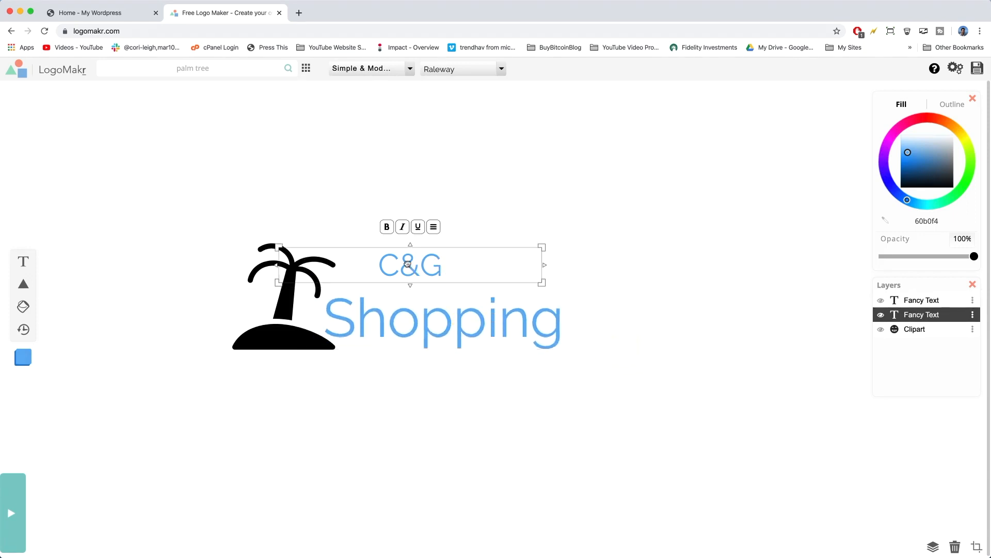
drag(540, 284, 532, 333)
click(581, 346)
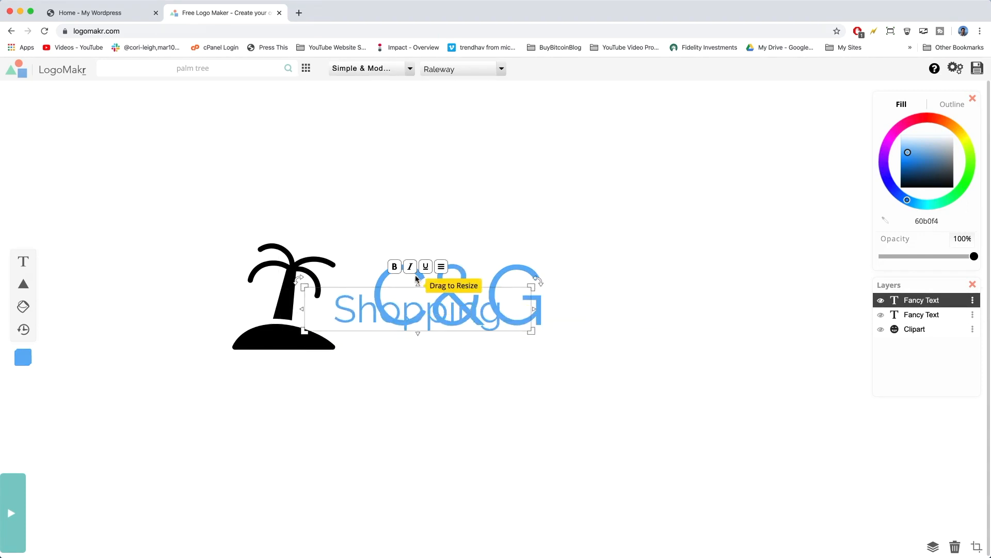
drag(413, 276, 393, 249)
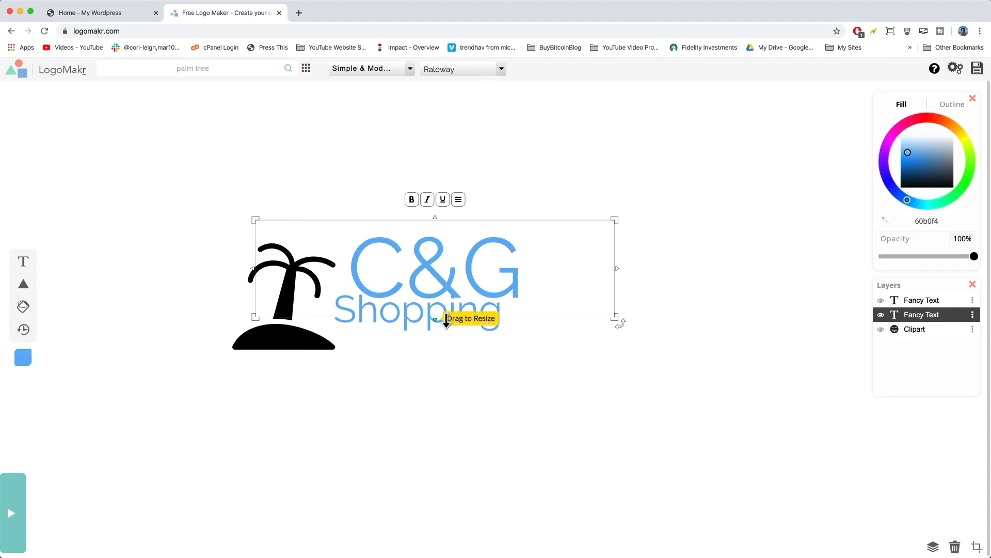
drag(403, 311, 417, 333)
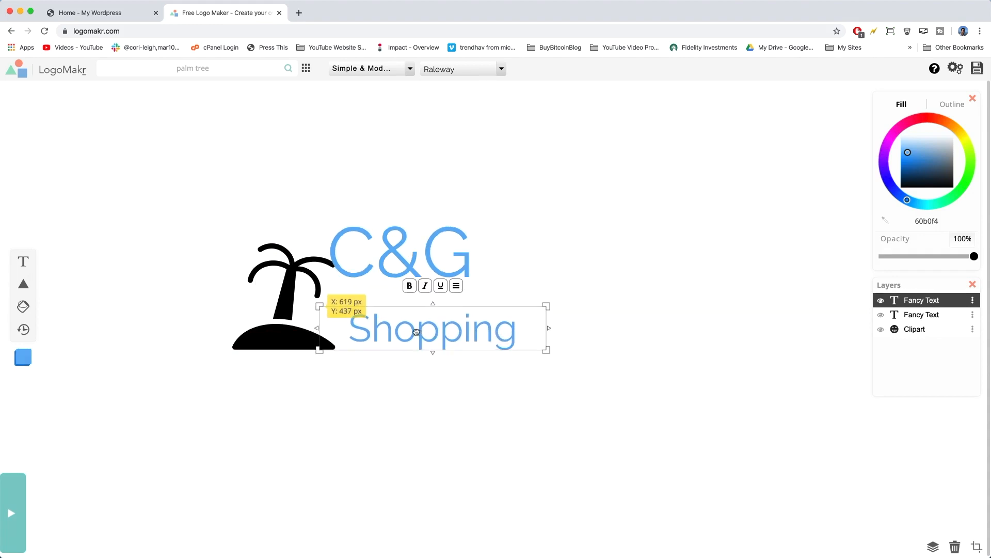
drag(380, 259, 398, 279)
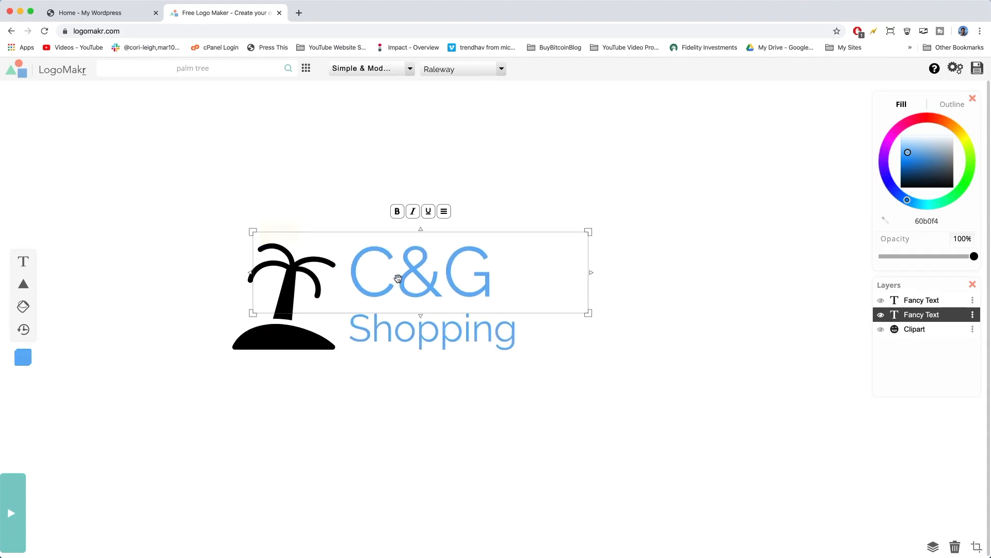
Shrink the Shopping text to about the width of C&G and nudge C&G down closer to it.
click(482, 338)
drag(547, 351, 528, 341)
click(515, 422)
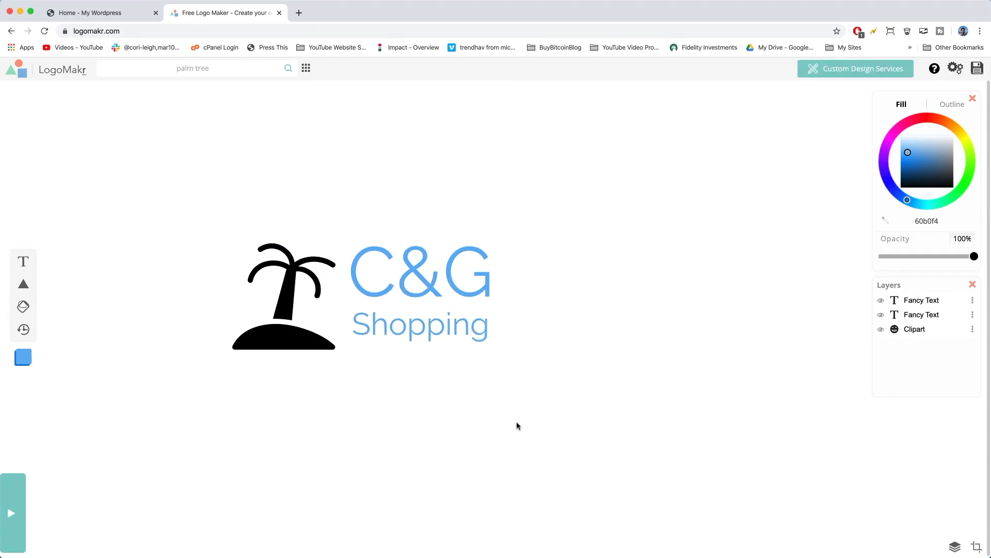
click(387, 264)
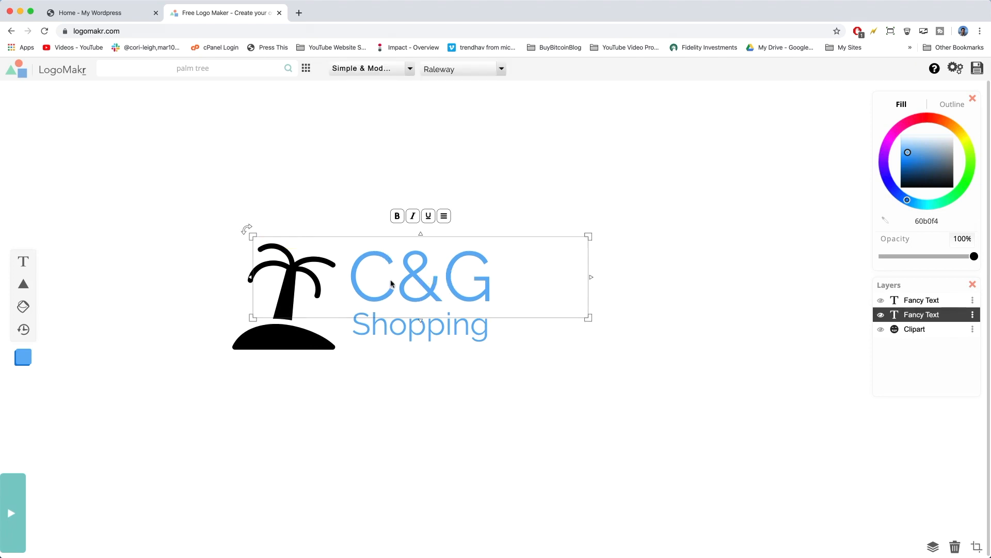
click(491, 462)
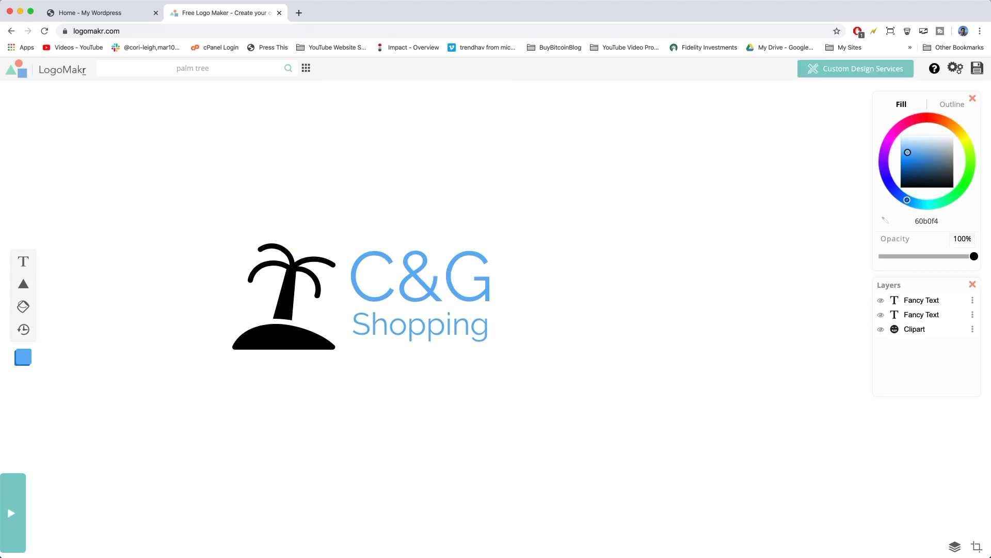
Switch to the text note and copy the orange hex code ff7a28 without its hash sign.
key(super+Tab)
click(746, 228)
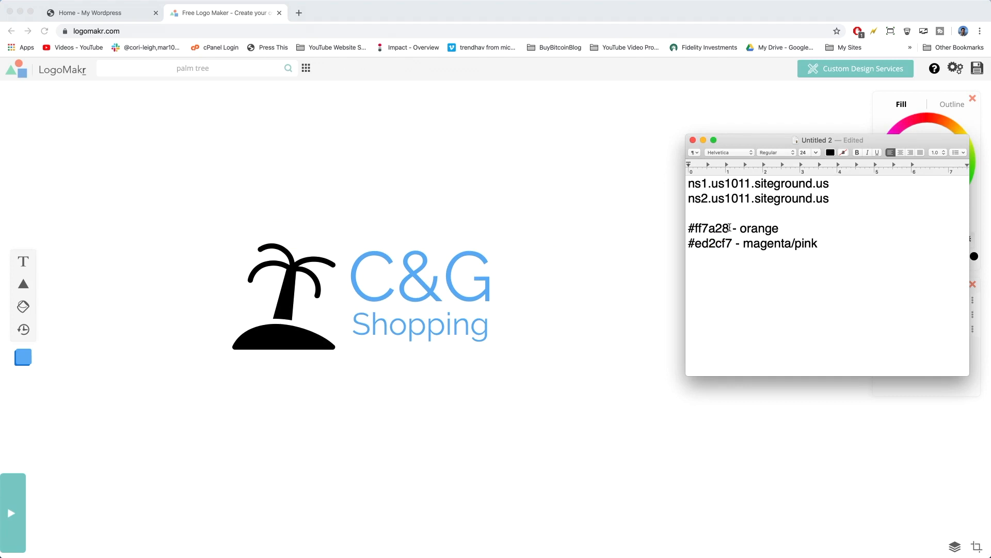
drag(729, 227, 698, 228)
right_click(710, 230)
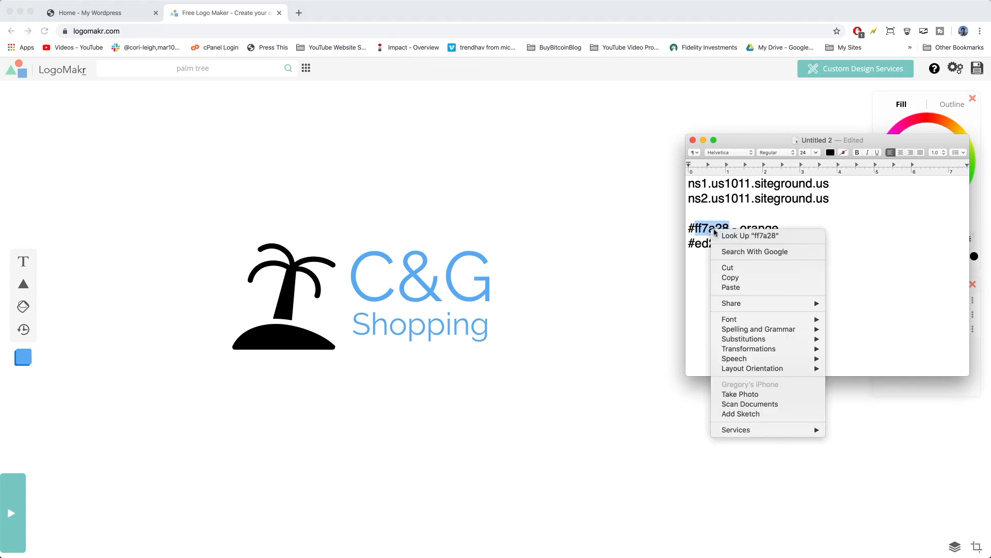
click(737, 282)
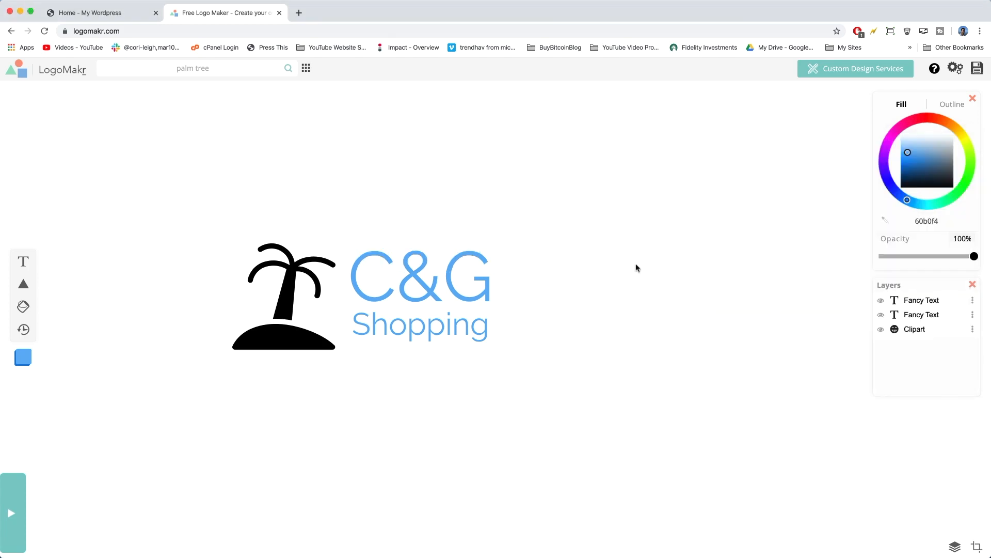
Back in LogoMakr, set the C&G text's fill colour to ff7a28.
click(637, 267)
click(421, 267)
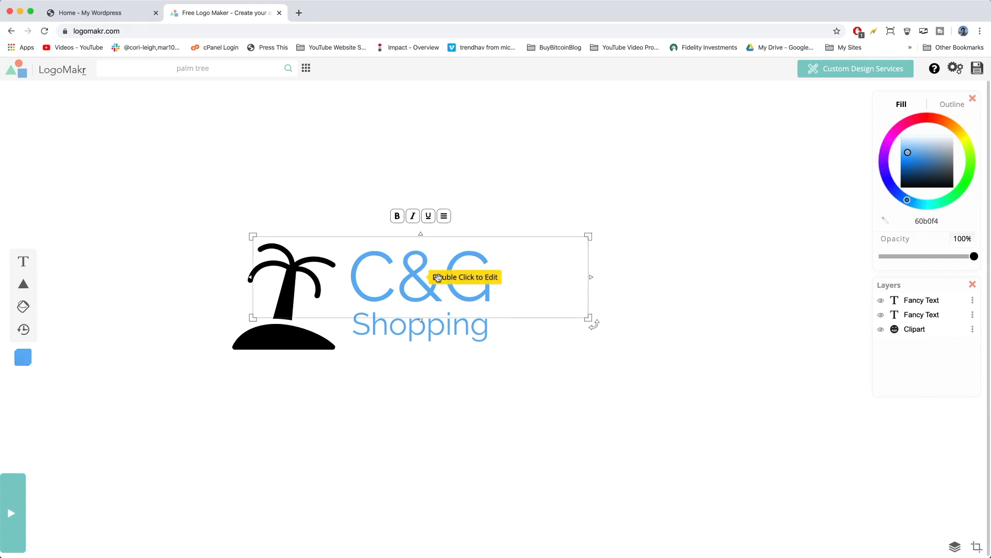
click(400, 274)
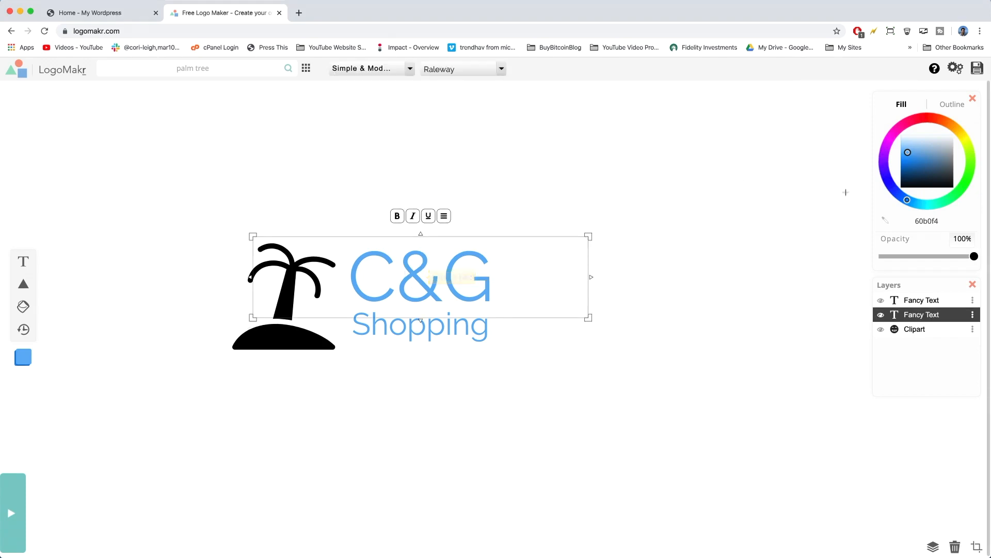
right_click(926, 220)
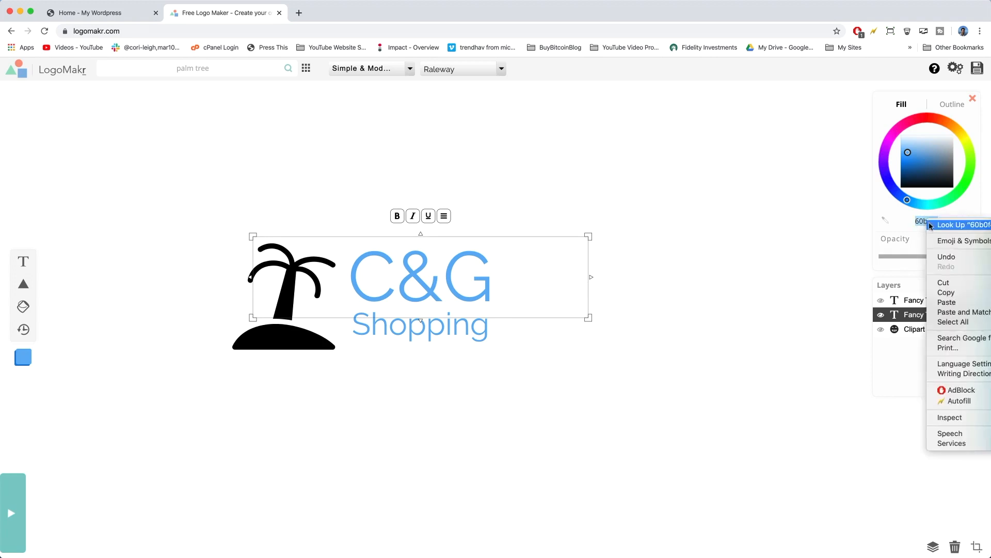
click(945, 300)
click(573, 388)
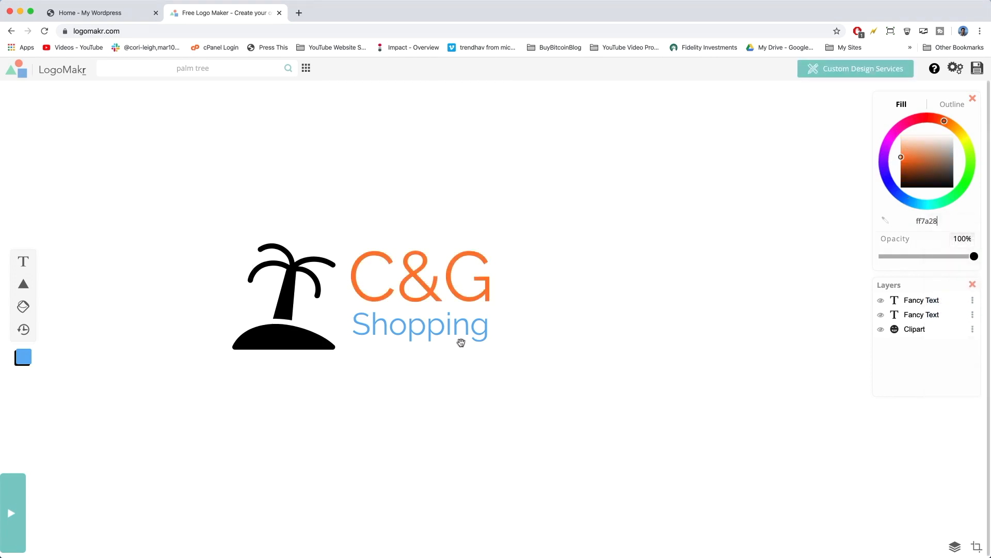
Select the Shopping text, copy the magenta hex code ed2cf7 from the text note, and return to the logo.
click(400, 332)
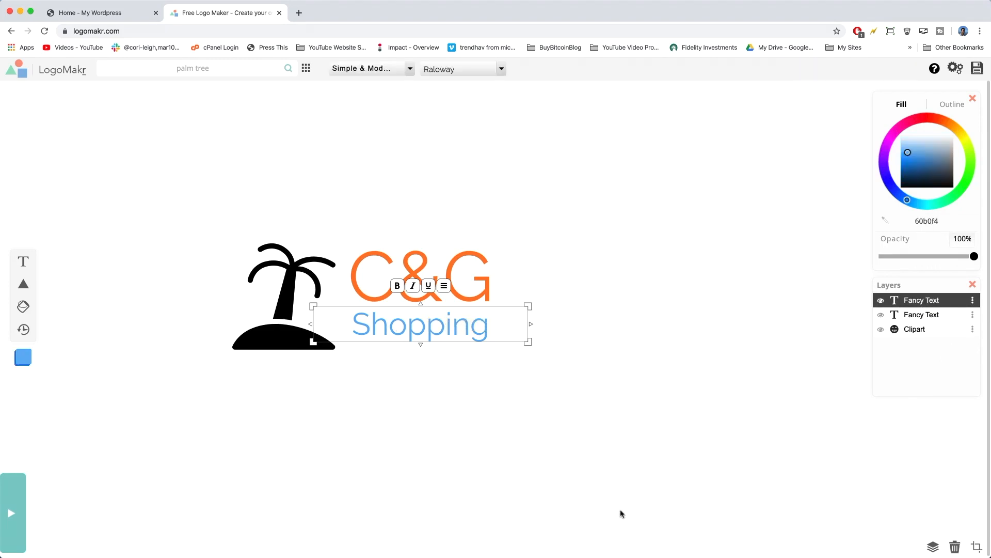
click(938, 221)
key(super+Tab)
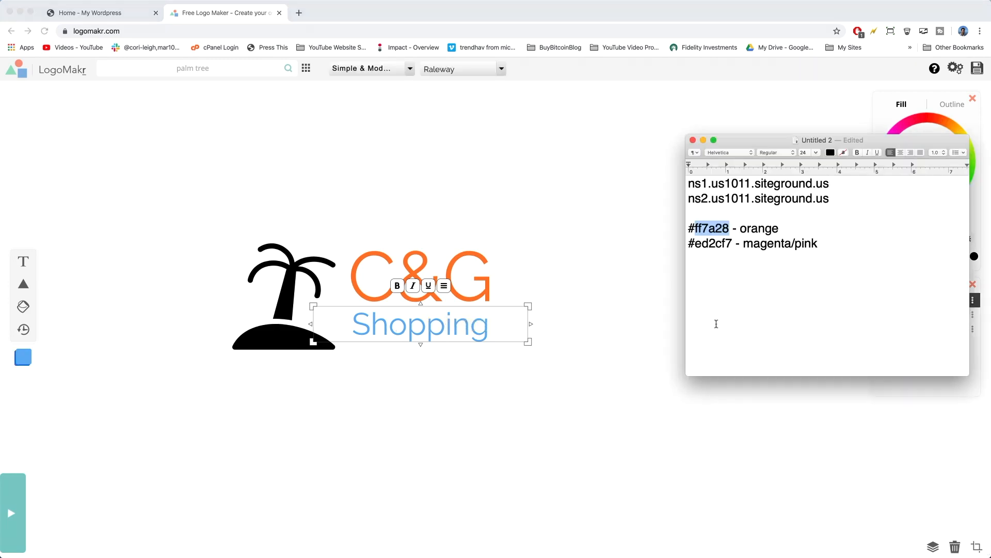
double_click(711, 243)
right_click(711, 246)
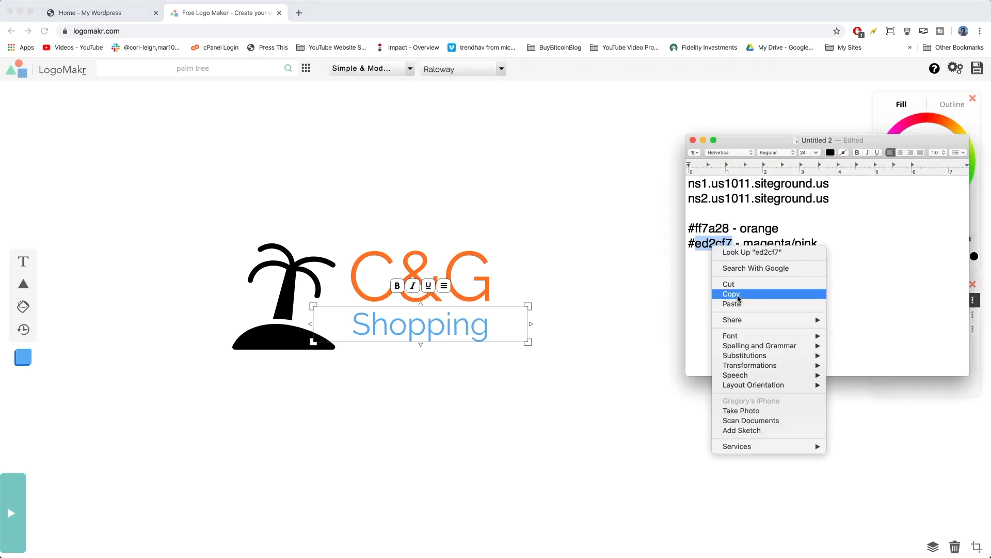
click(739, 299)
key(super+Tab)
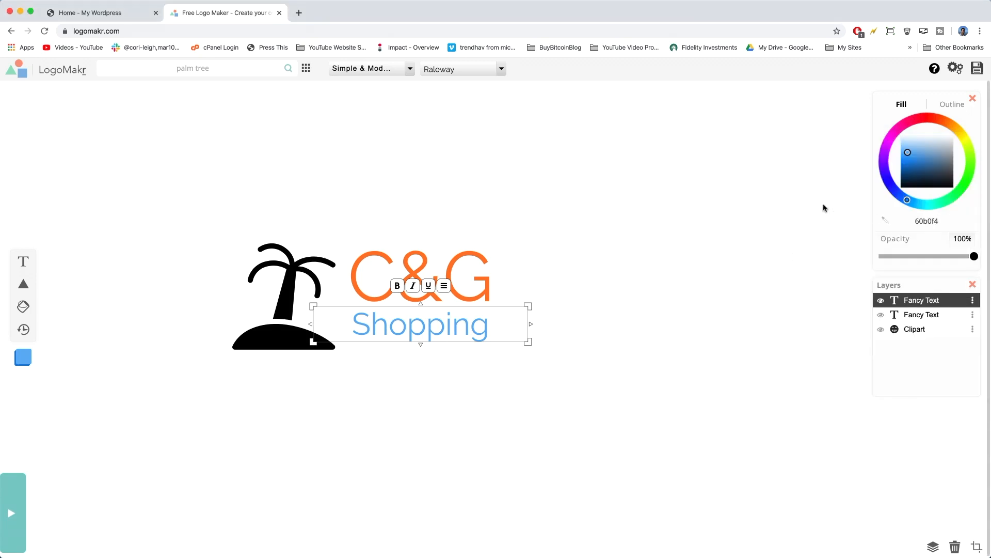
Set the Shopping text's fill colour to ed2cf7.
right_click(926, 220)
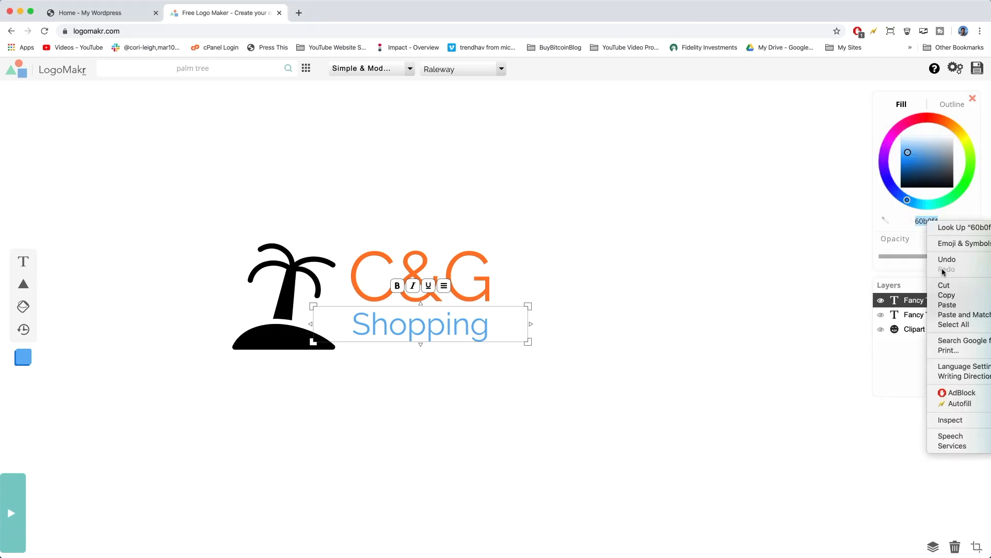
click(948, 305)
click(560, 395)
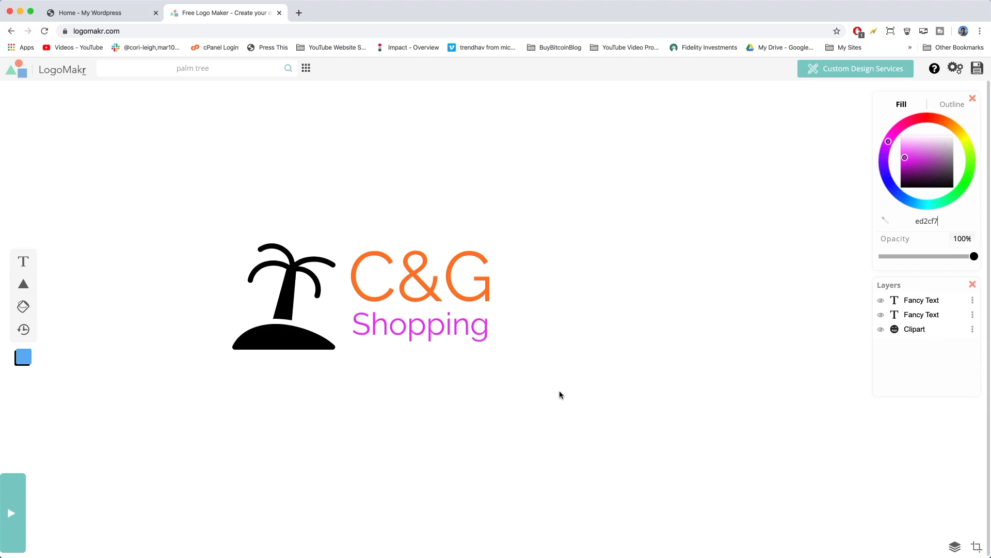
Fill the mound under the palm tree with magenta ed2cf7 using the Paintbucket.
click(284, 325)
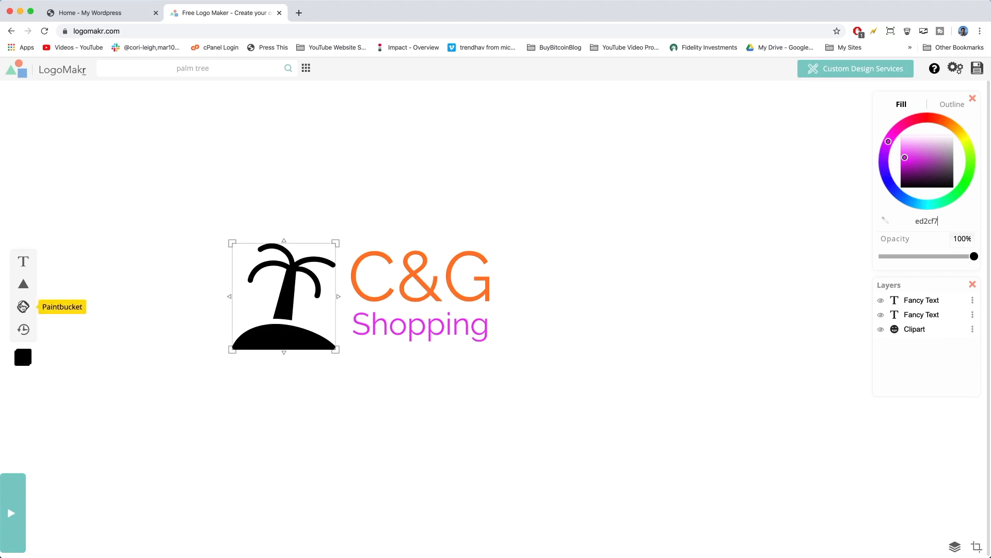
click(20, 307)
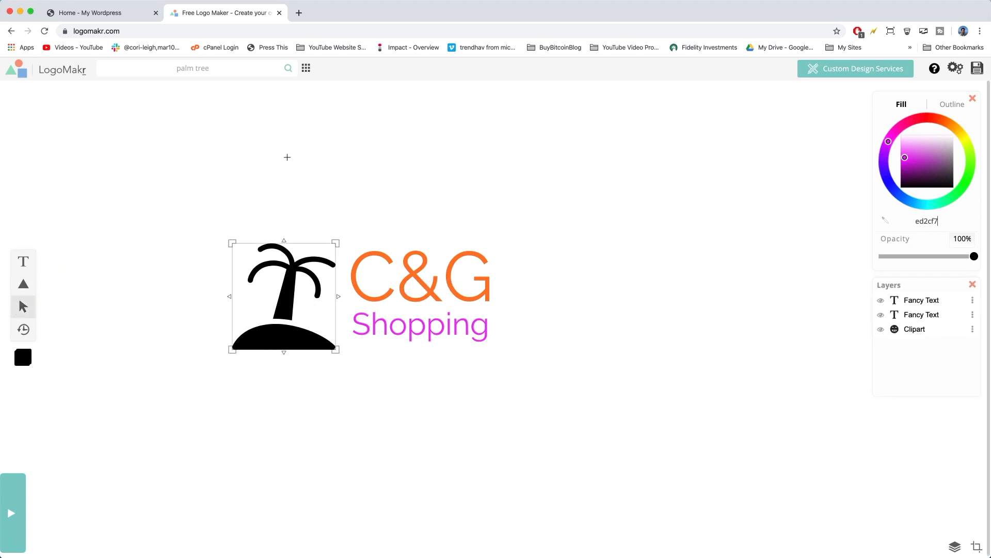
click(885, 221)
click(277, 335)
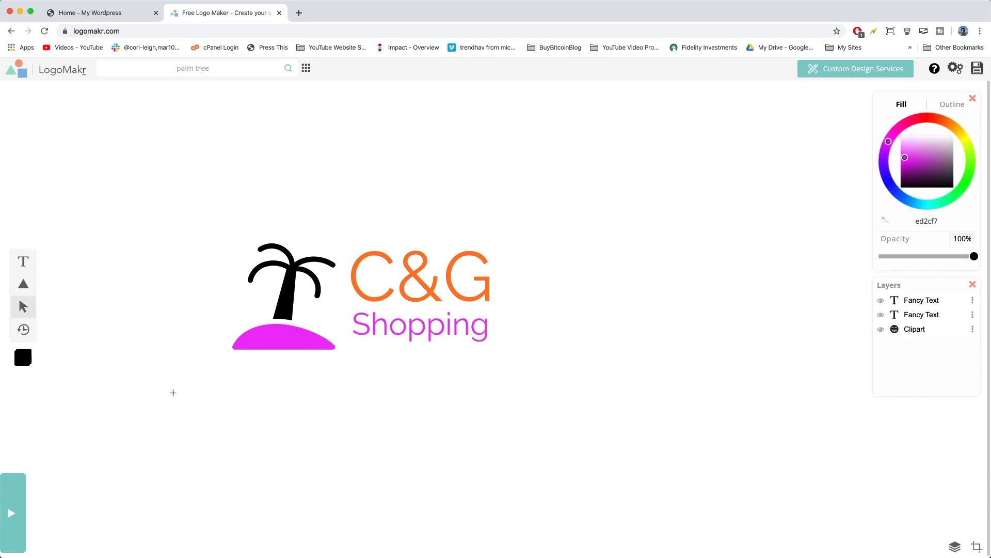
click(23, 261)
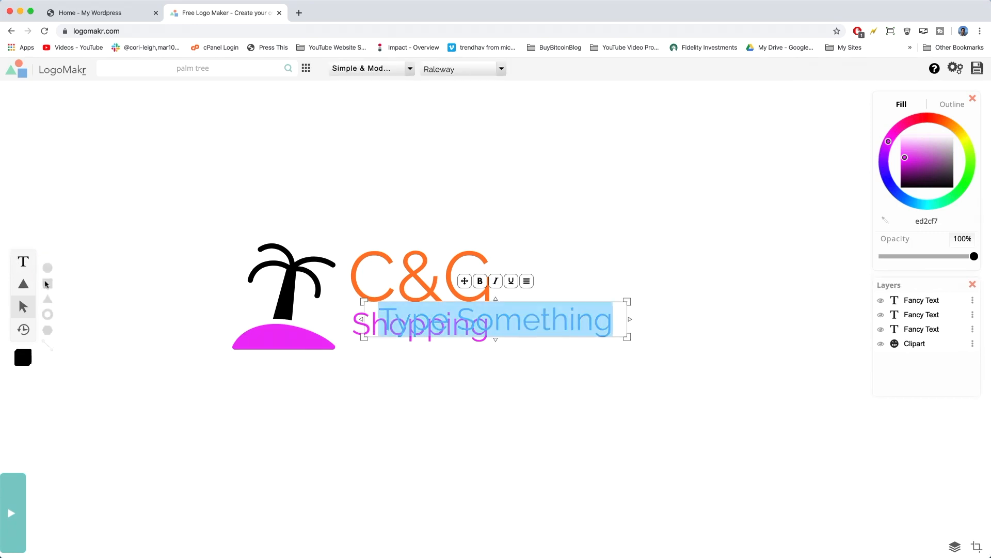
key(BackSpace)
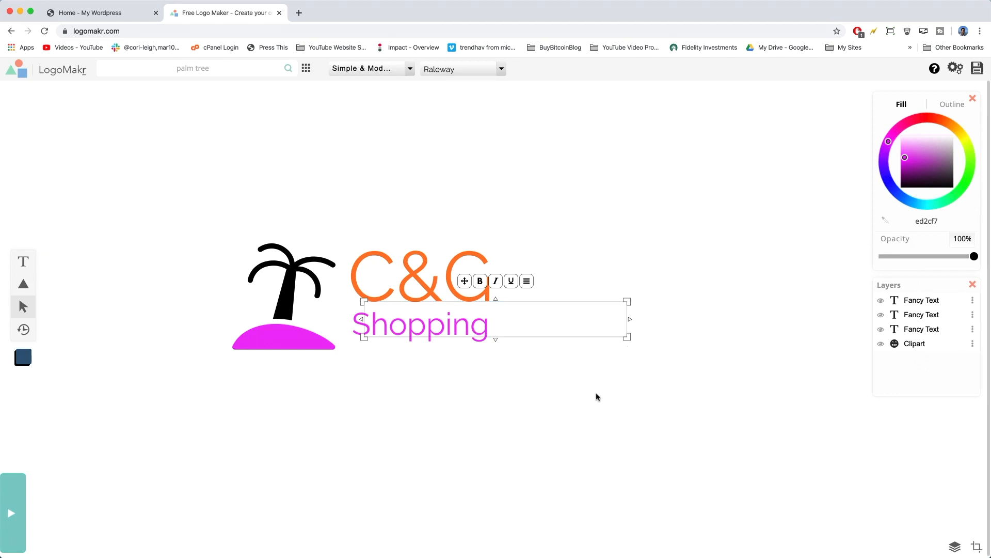
click(568, 404)
click(289, 337)
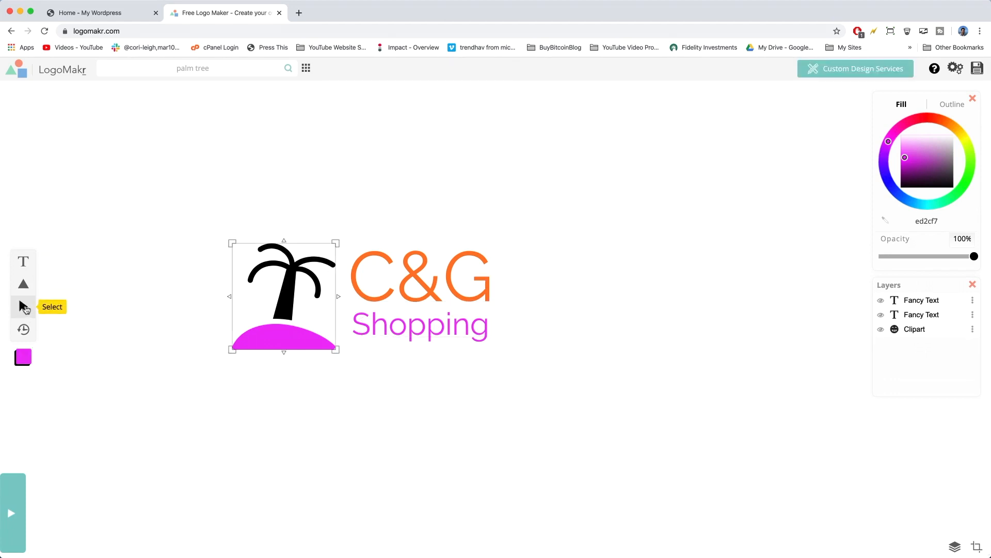
Select the C&G text and set its font category to Fancy & Cursive.
click(414, 284)
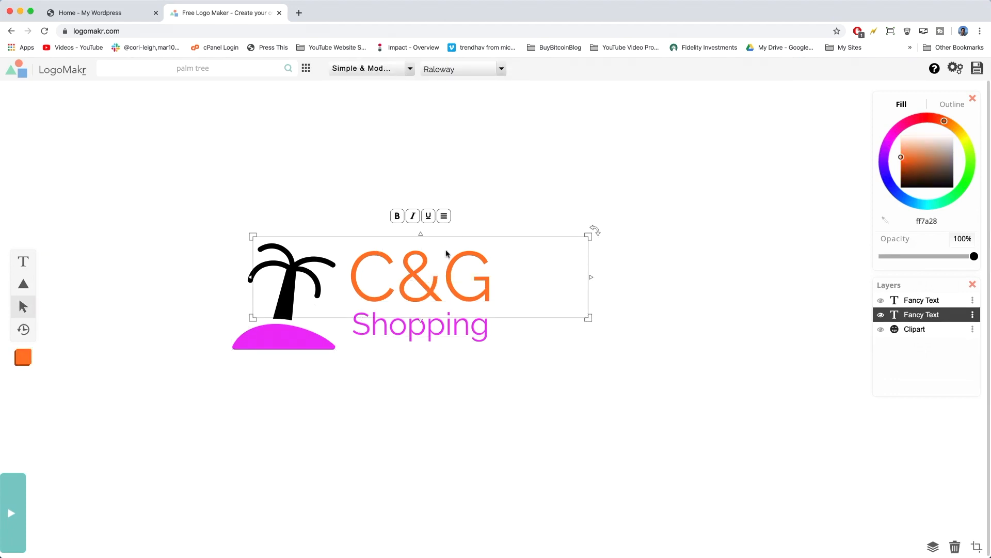
click(411, 68)
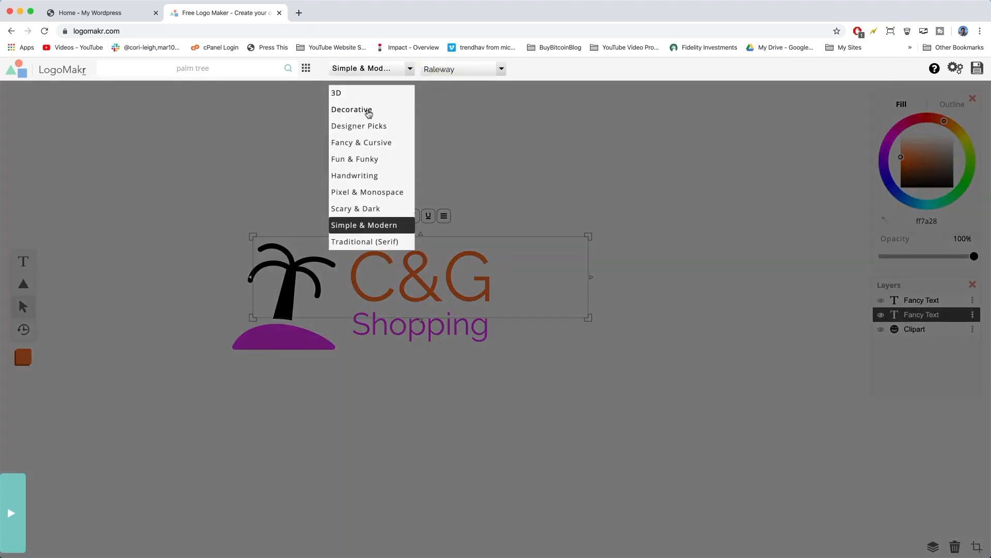
click(358, 143)
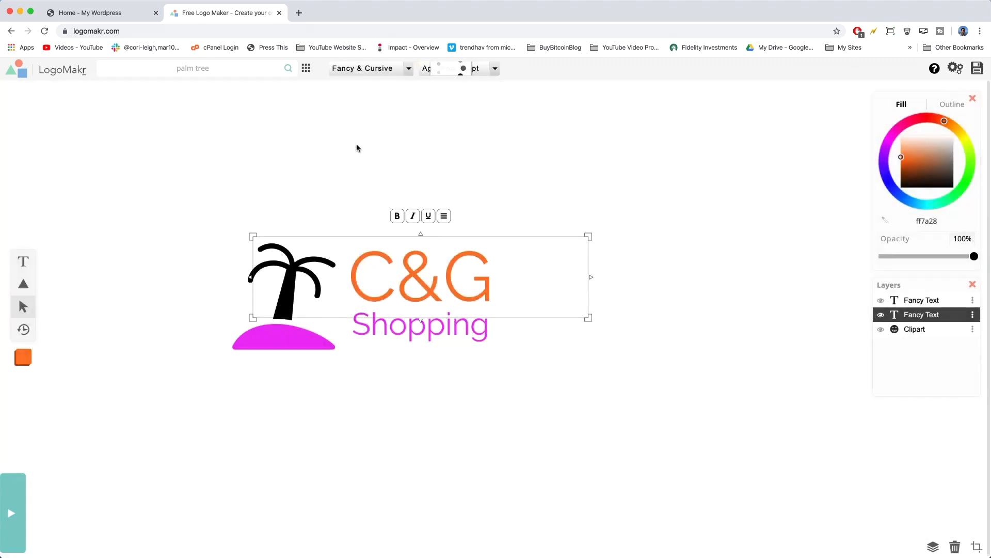
Try the Great Vibes font on the C&G text.
click(496, 69)
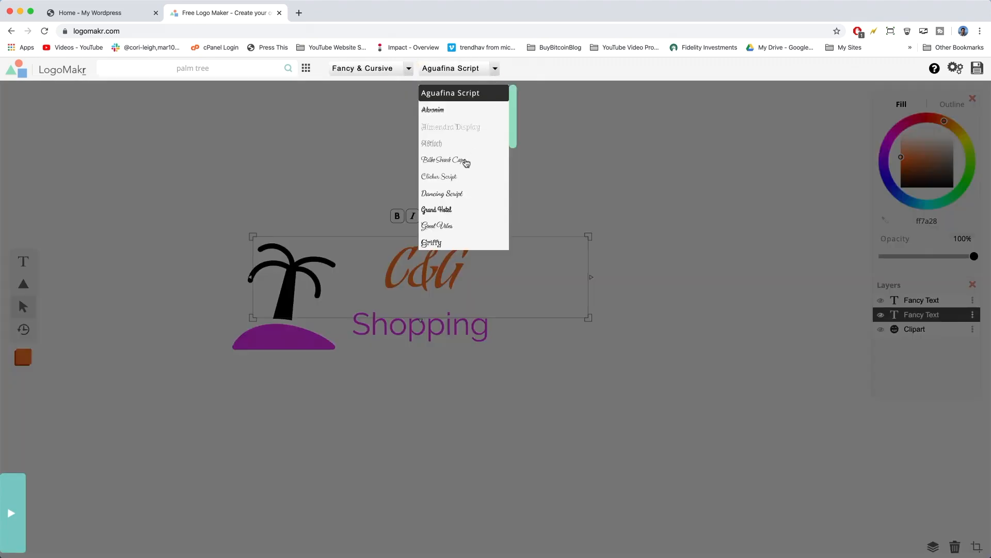
scroll(449, 168, down, 3)
click(430, 176)
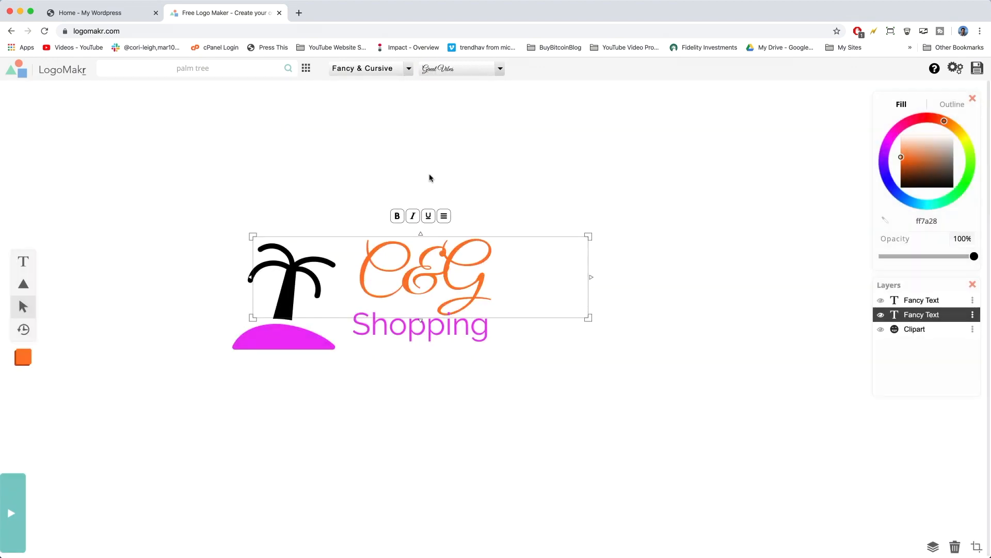
Set the C&G text's font to Pacifico and deselect it.
click(497, 69)
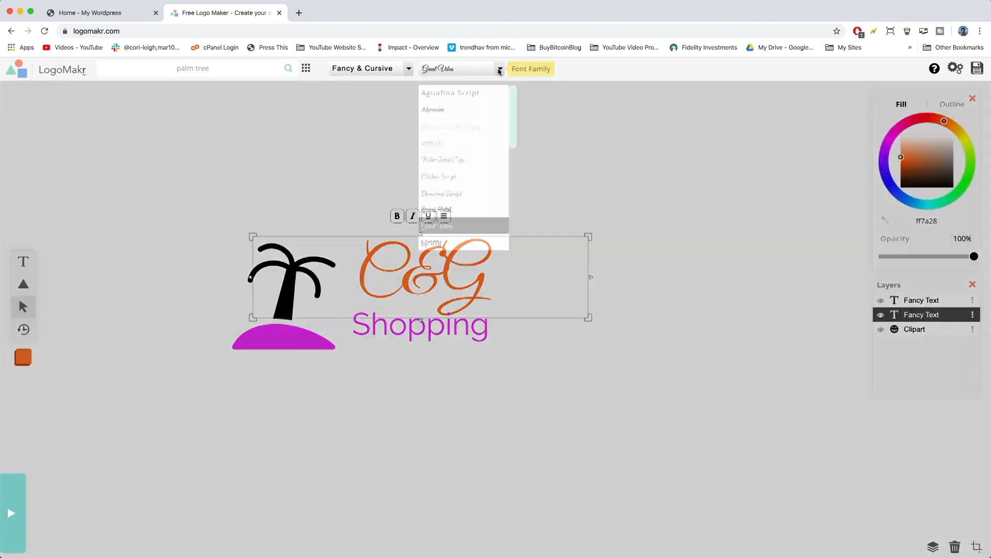
scroll(441, 189, down, 5)
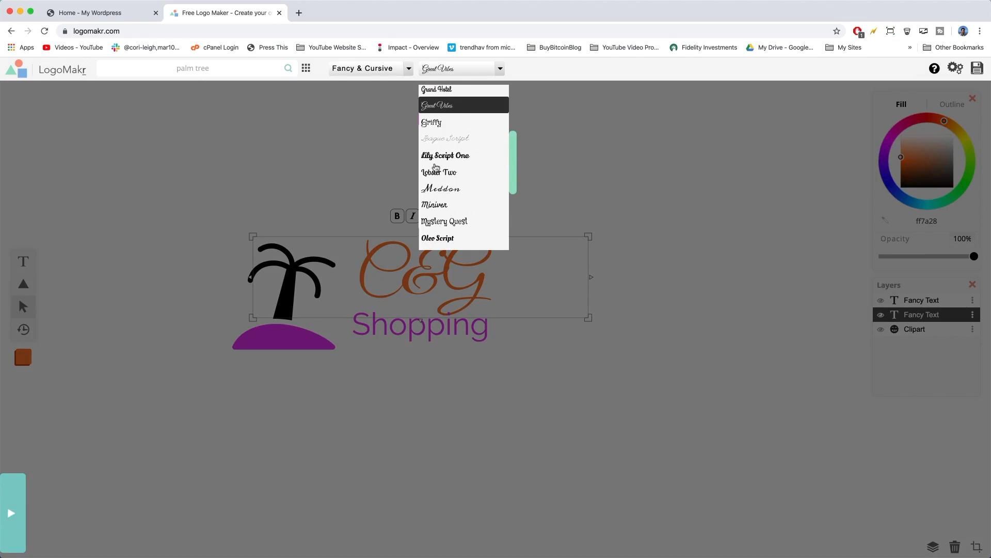
scroll(453, 193, down, 3)
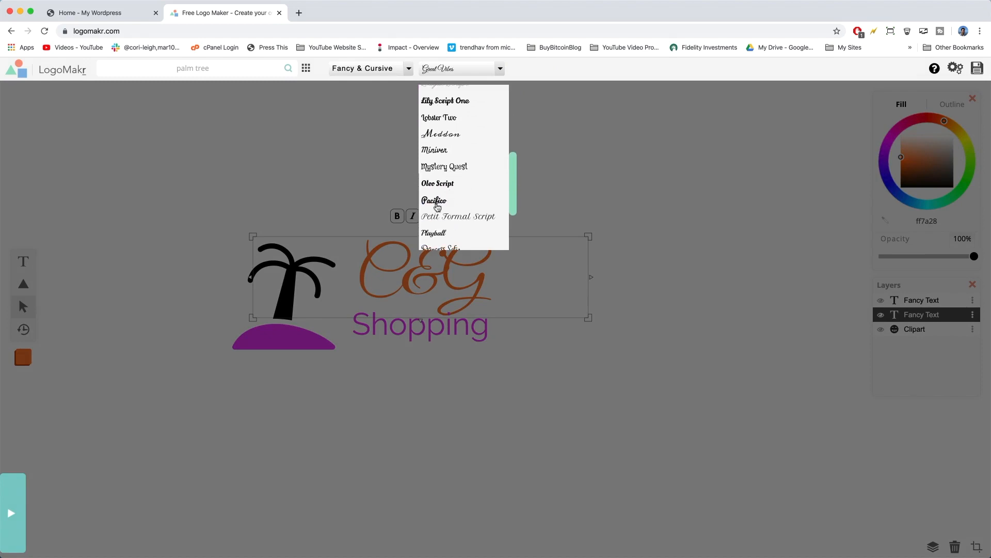
click(437, 204)
click(546, 385)
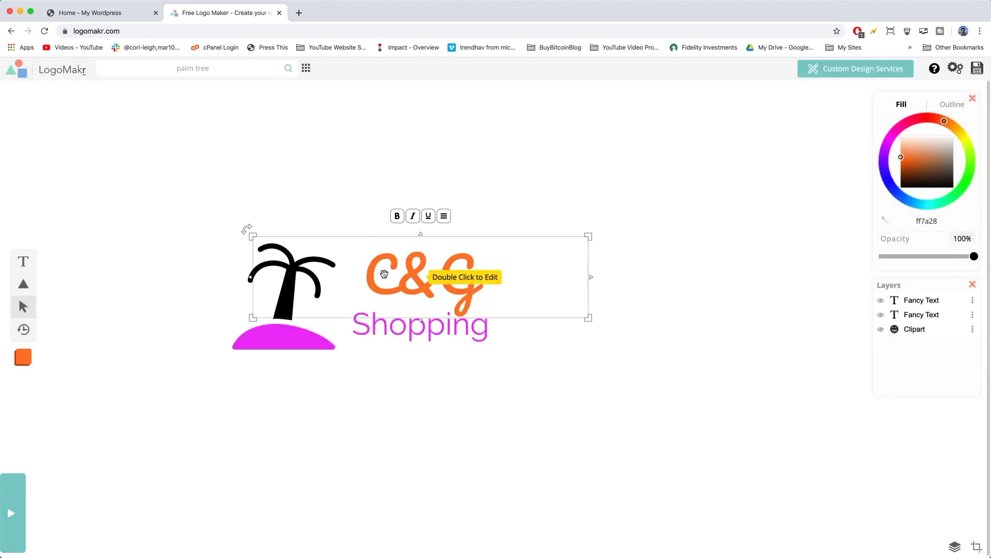
Align the C&G text with the left edge of Shopping, enlarge it slightly, and place the Shopping text a little lower beneath it.
drag(390, 276, 376, 277)
click(476, 385)
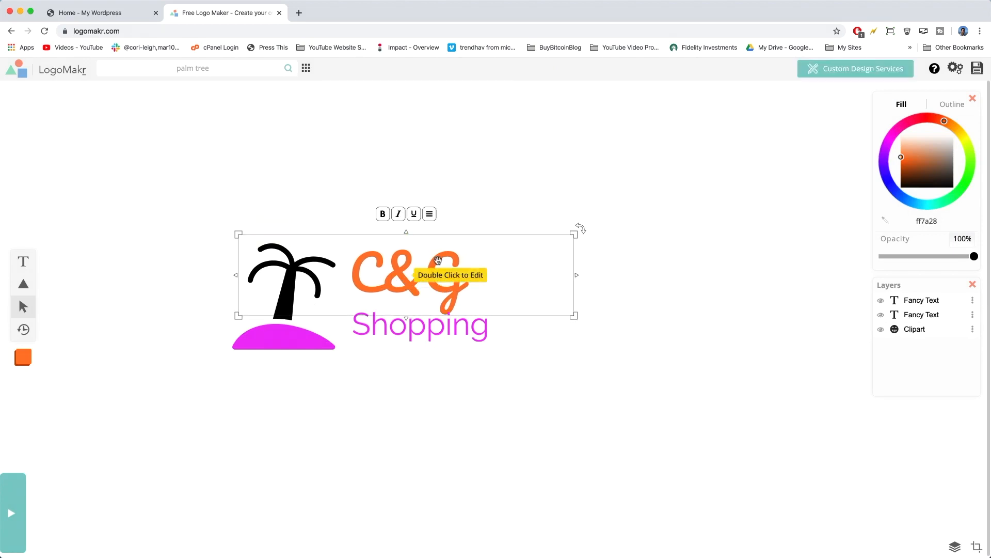
drag(573, 315, 611, 325)
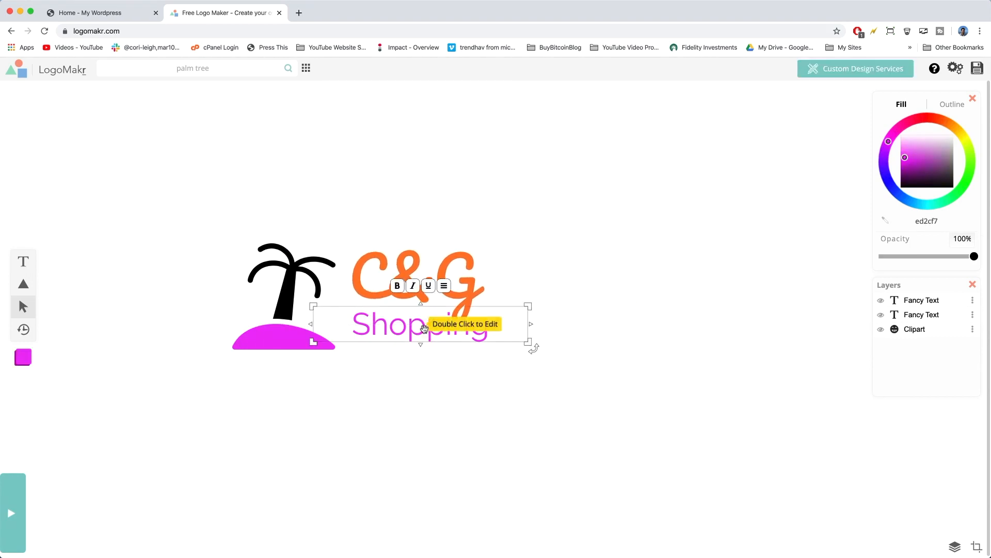
drag(425, 330, 426, 337)
click(468, 448)
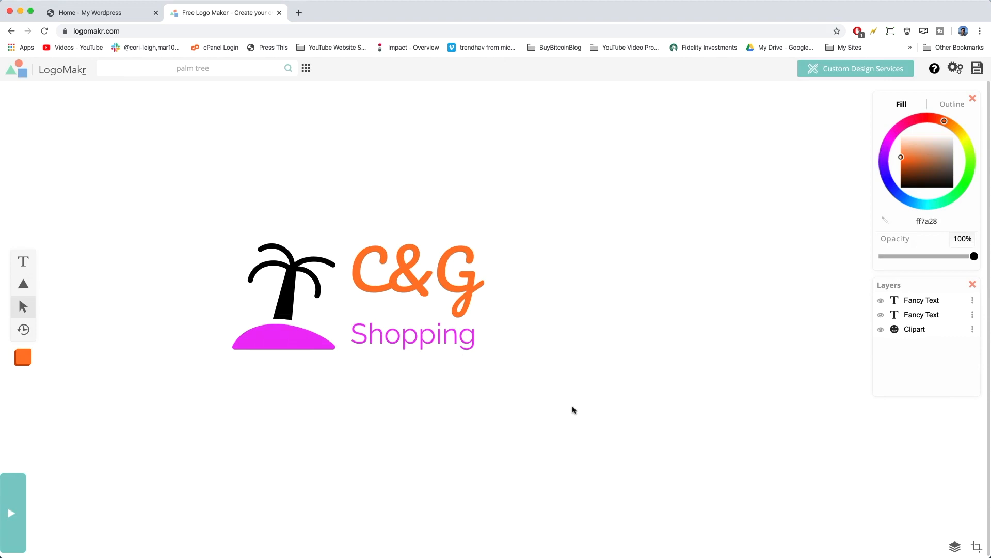
Crop the canvas so its right and upper edges sit close to the logo.
click(976, 546)
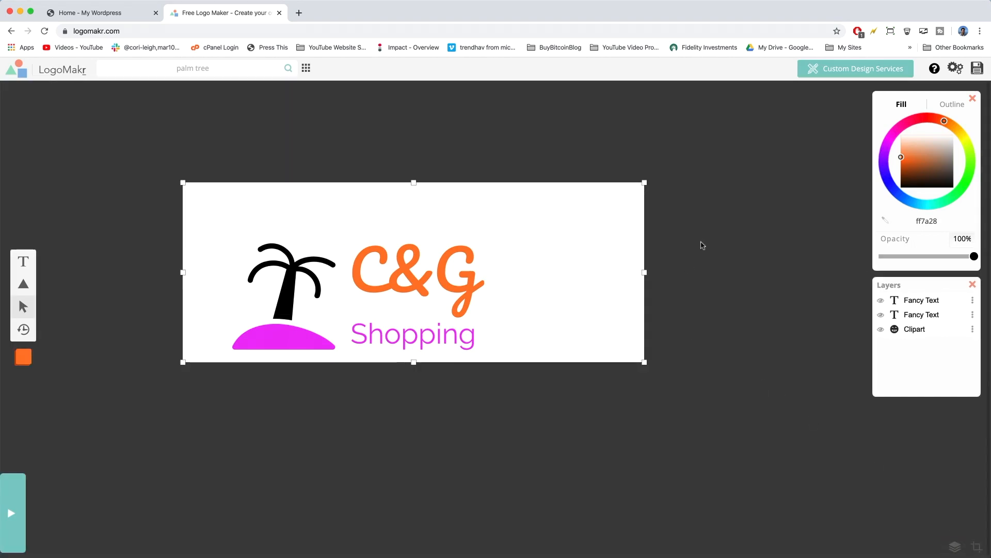
drag(645, 271, 492, 271)
drag(336, 181, 335, 226)
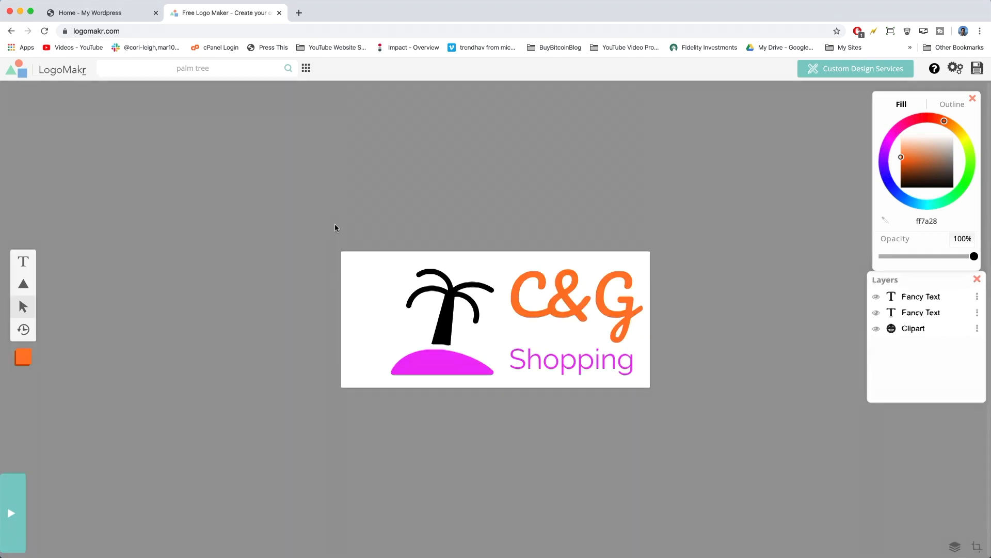
Save the logo and download the free low-resolution file to the Desktop as the PNG image "sg ecommerce logo v1".
click(977, 69)
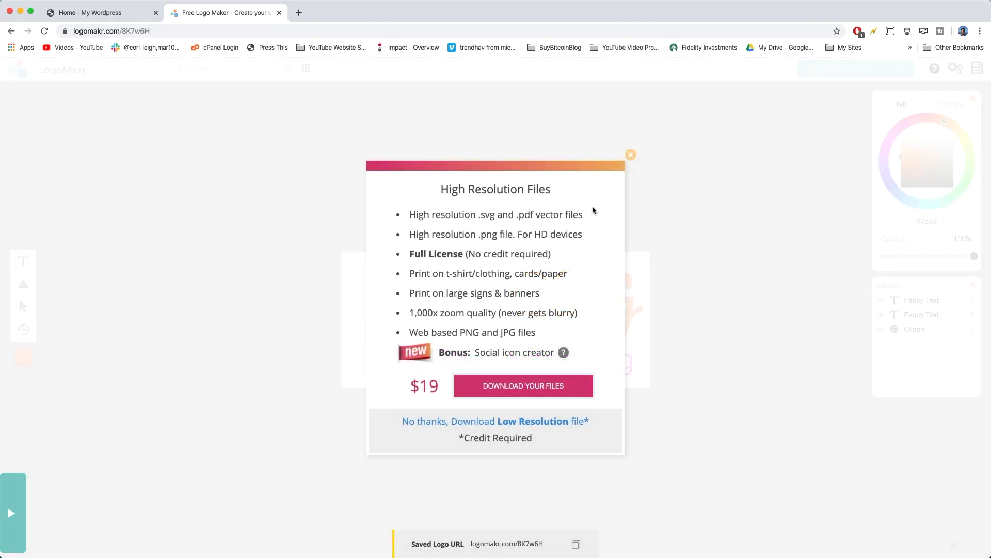
click(485, 422)
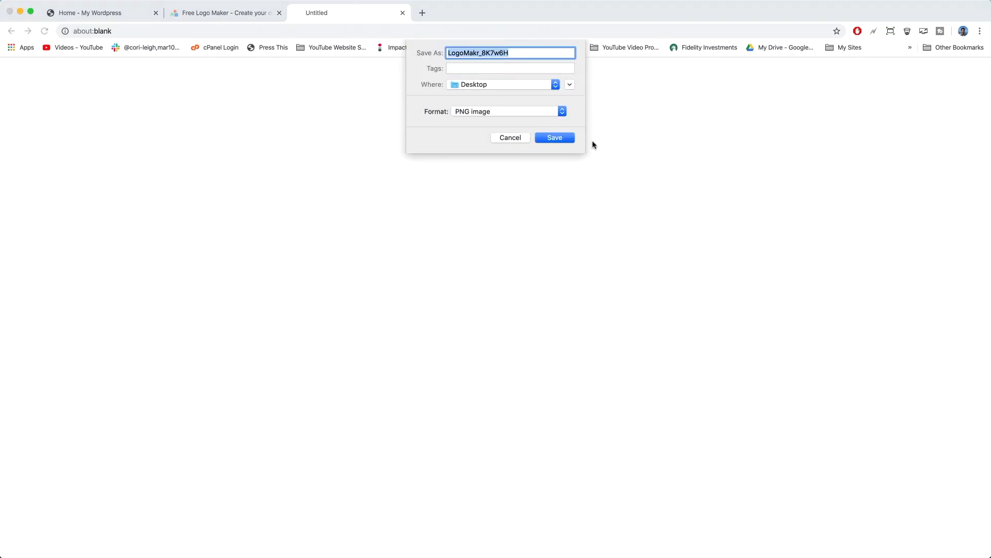
text(sg ecommerce logo v1)
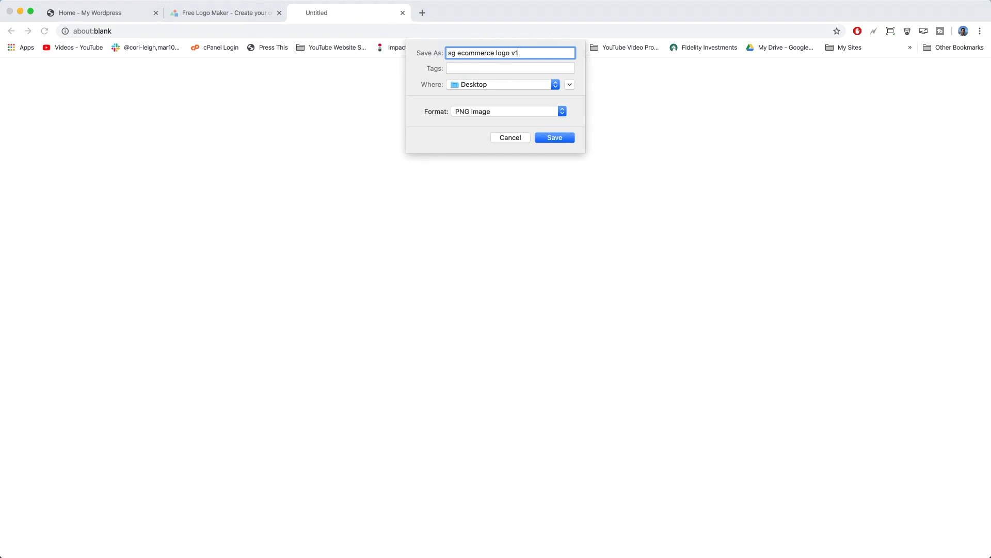
click(556, 140)
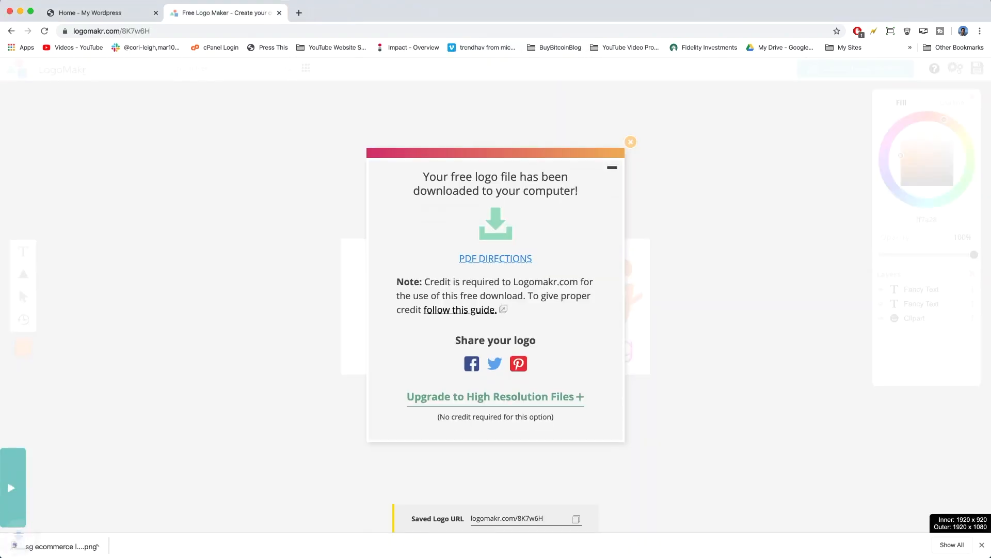
Switch to the WordPress site and open the Header logo settings in its theme customizer.
click(106, 14)
click(111, 66)
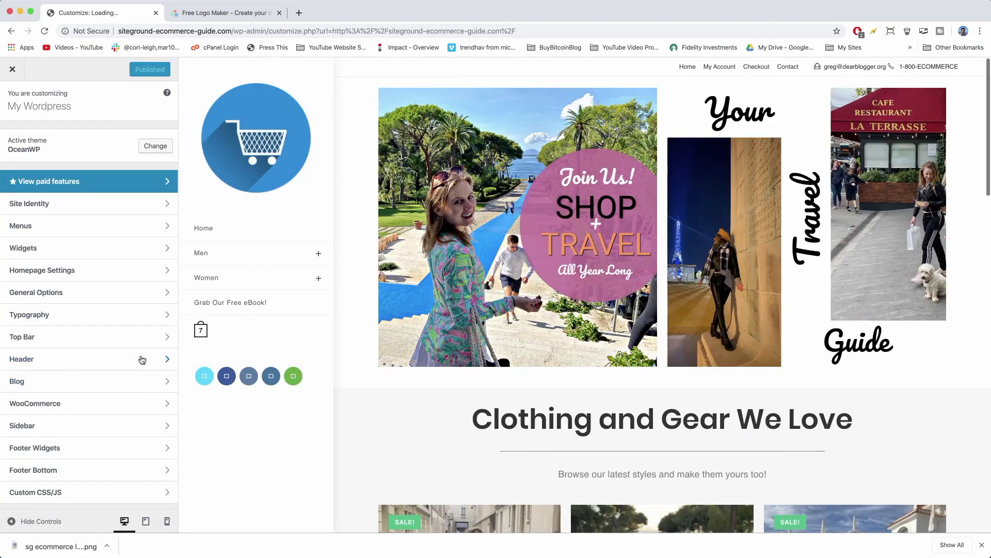
click(142, 360)
click(152, 185)
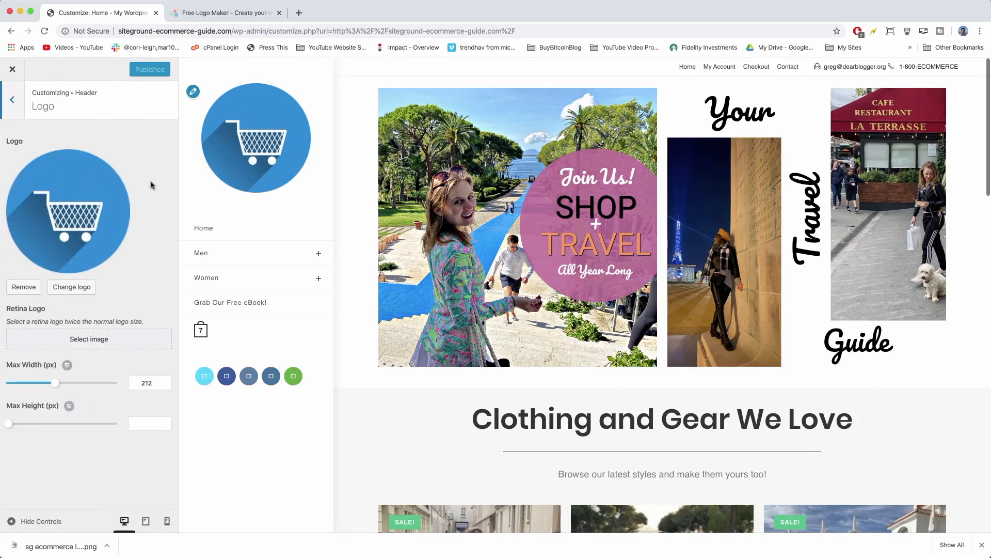
Replace the site's shopping cart logo by removing it and uploading sg ecommerce logo v1.png from the Desktop as the new logo.
click(23, 287)
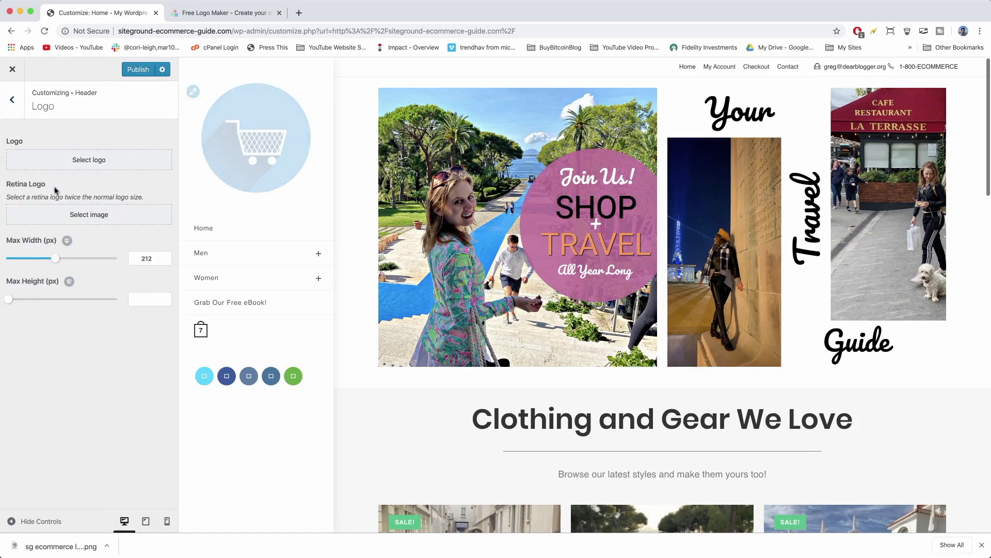
click(85, 169)
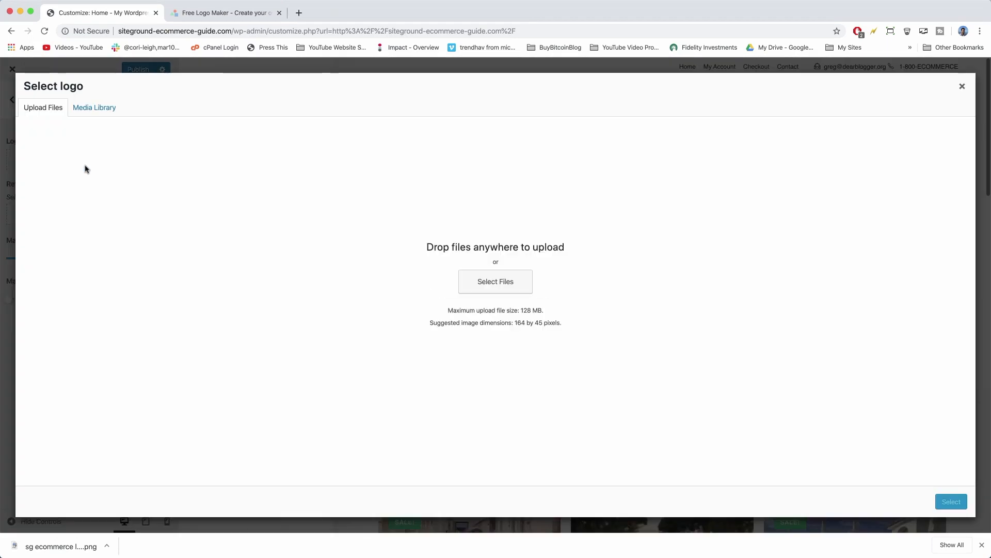
click(484, 287)
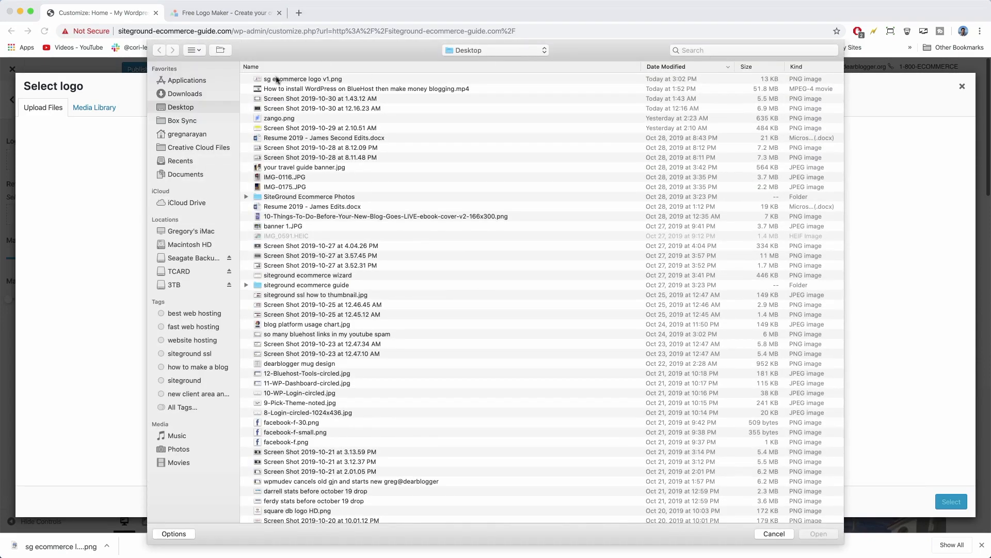
click(277, 79)
click(825, 537)
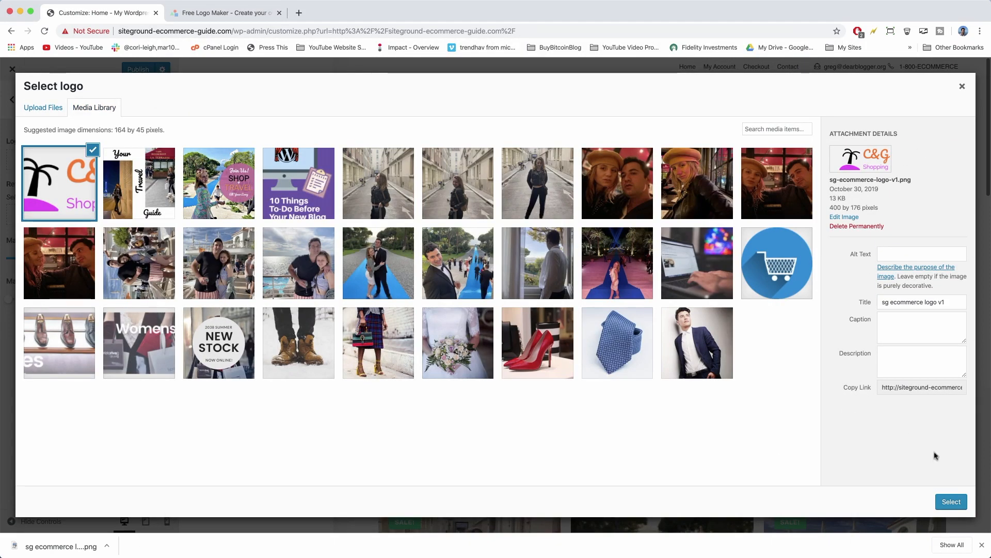
click(952, 501)
click(940, 503)
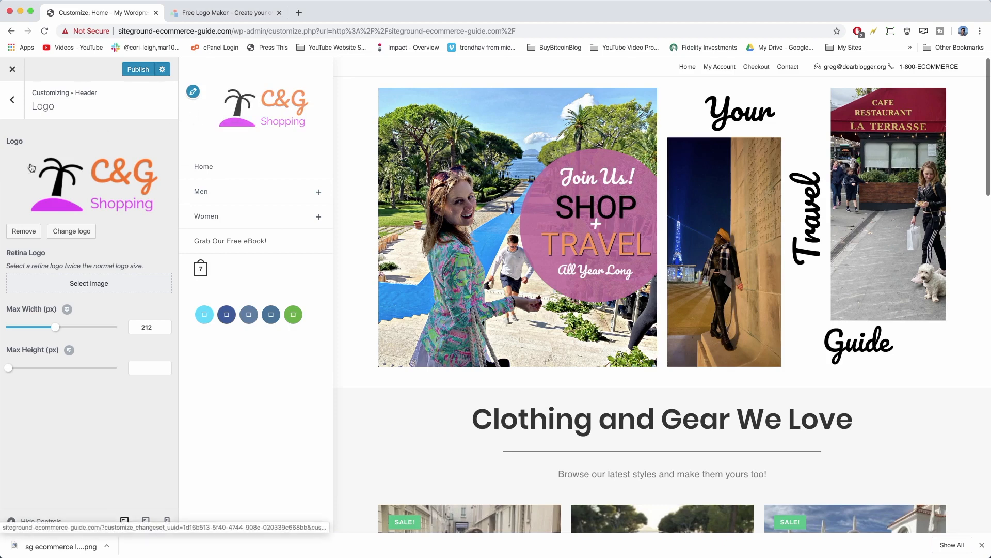
Set the header logo's maximum width to 240 px.
mouse_move(57, 332)
mouse_down()
mouse_move(35, 326)
mouse_move(58, 326)
mouse_up()
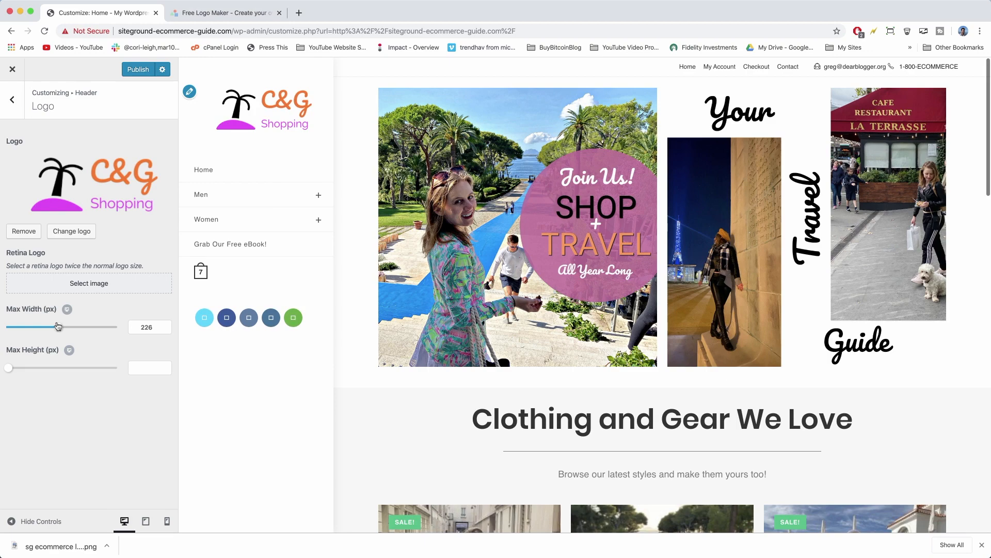
drag(57, 326, 61, 327)
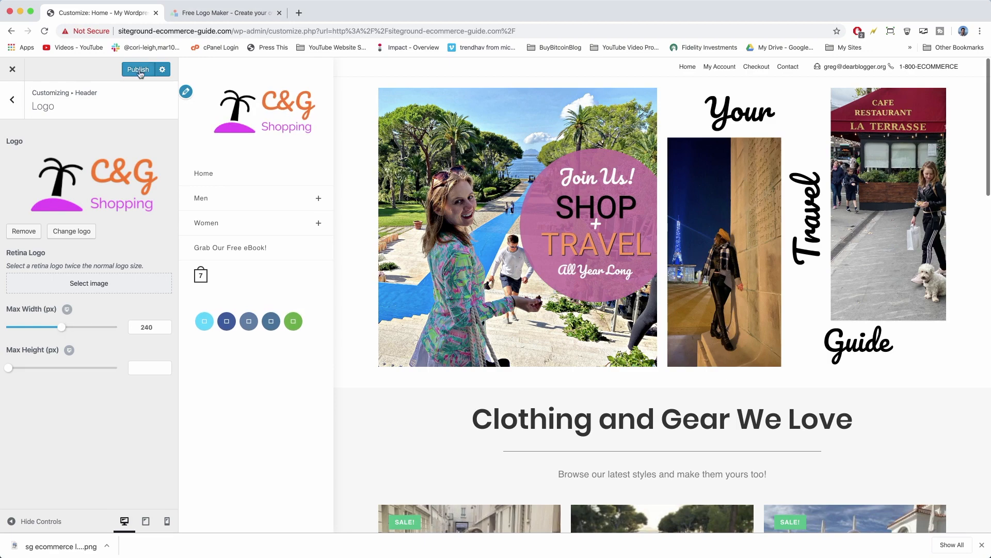